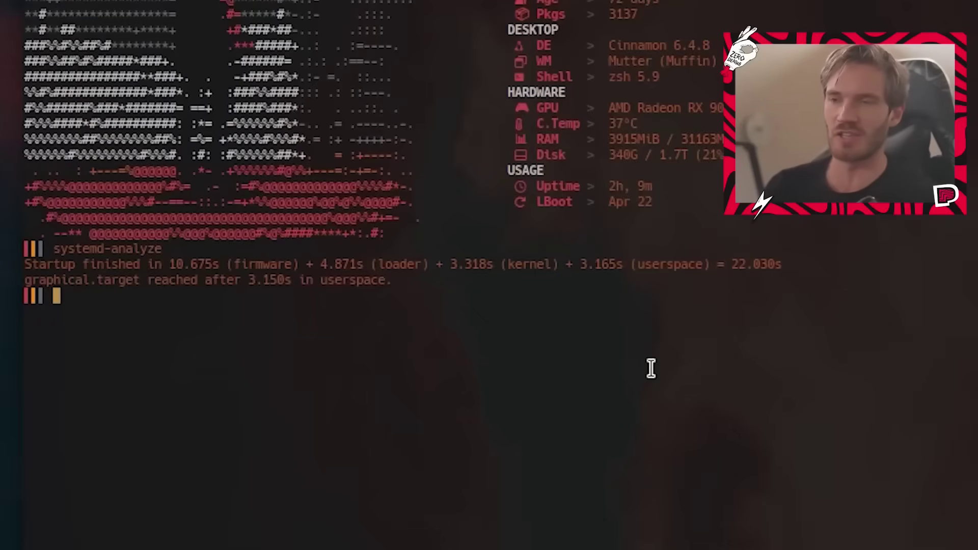
Step: Highlight the systemd-analyze startup line showing the 22.030s boot time breakdown
left_click_drag(227, 264, 778, 264)
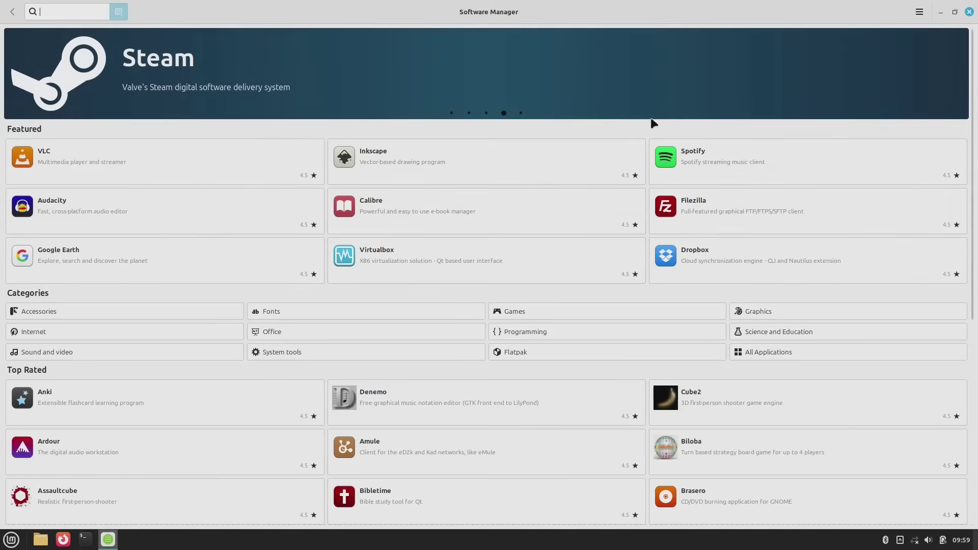
Step: Scroll through the Software Manager featured apps and pick the Office category
scroll(653, 123, "down", 5)
scroll(654, 123, "up", 5)
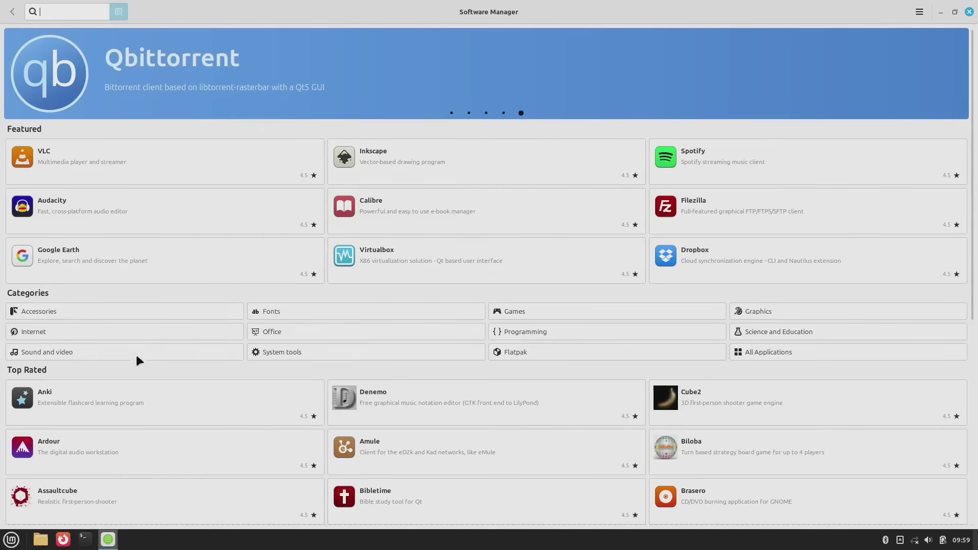
left_click(290, 334)
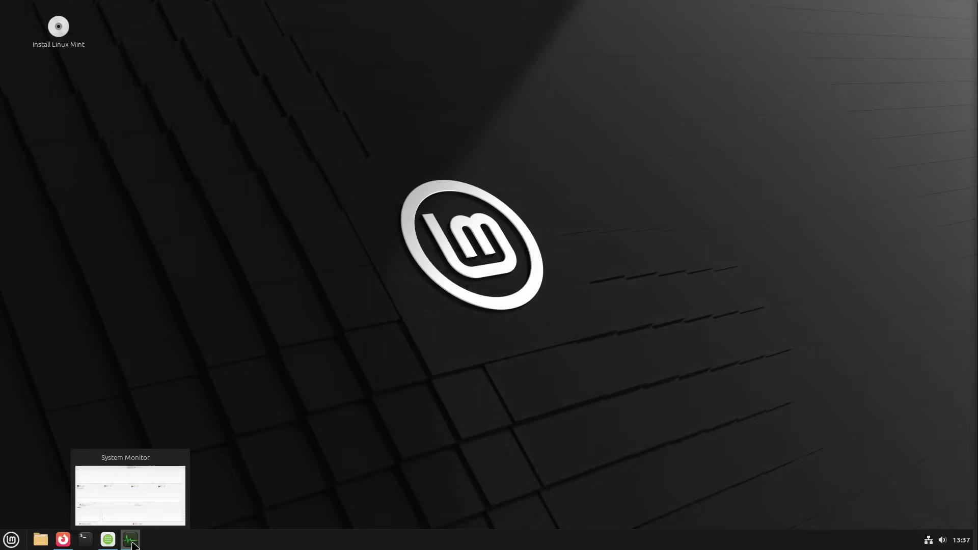
left_click(130, 540)
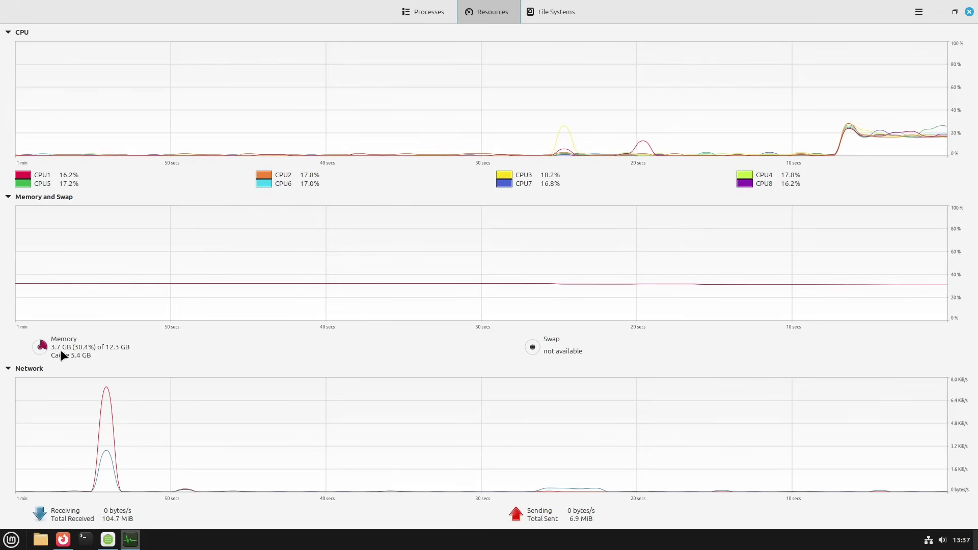
left_click(62, 539)
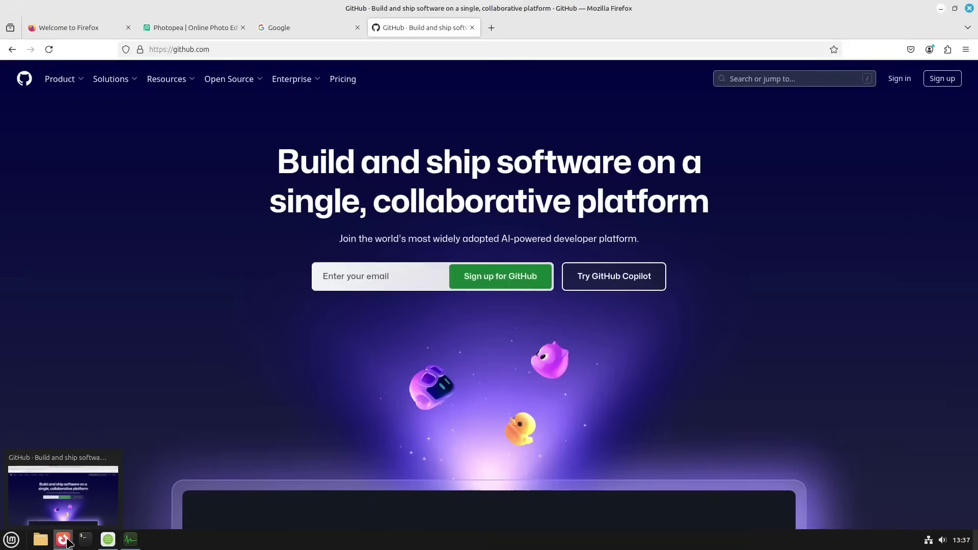
left_click(115, 30)
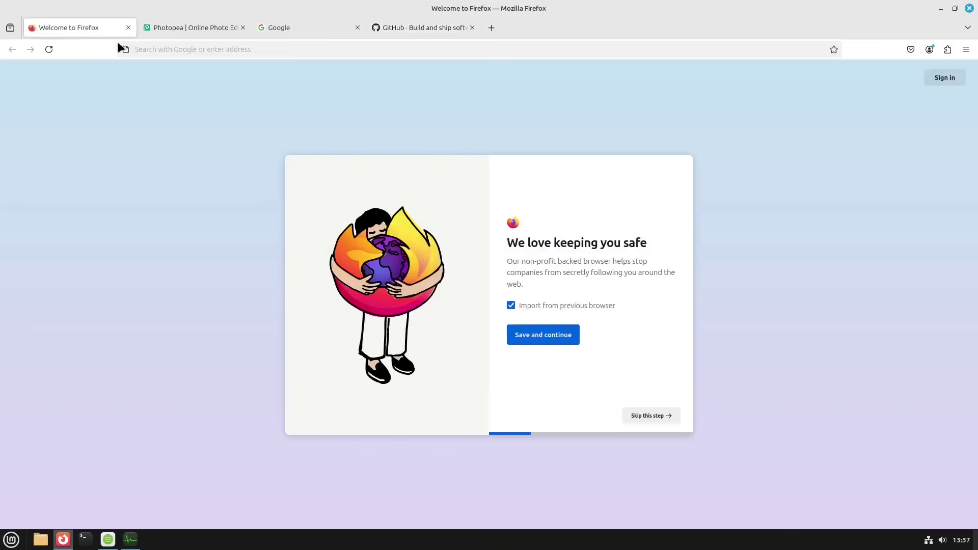
left_click(173, 29)
left_click(298, 28)
left_click(451, 27)
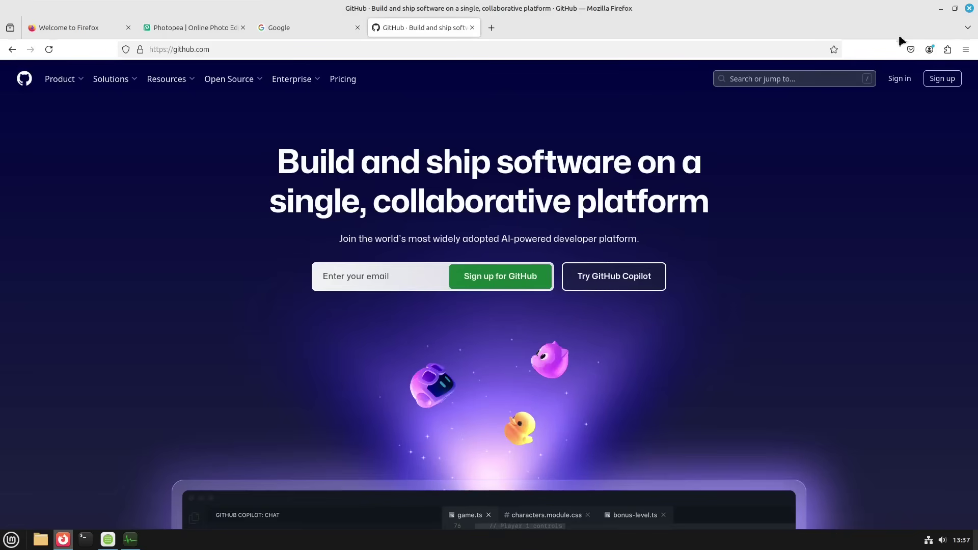
left_click(940, 9)
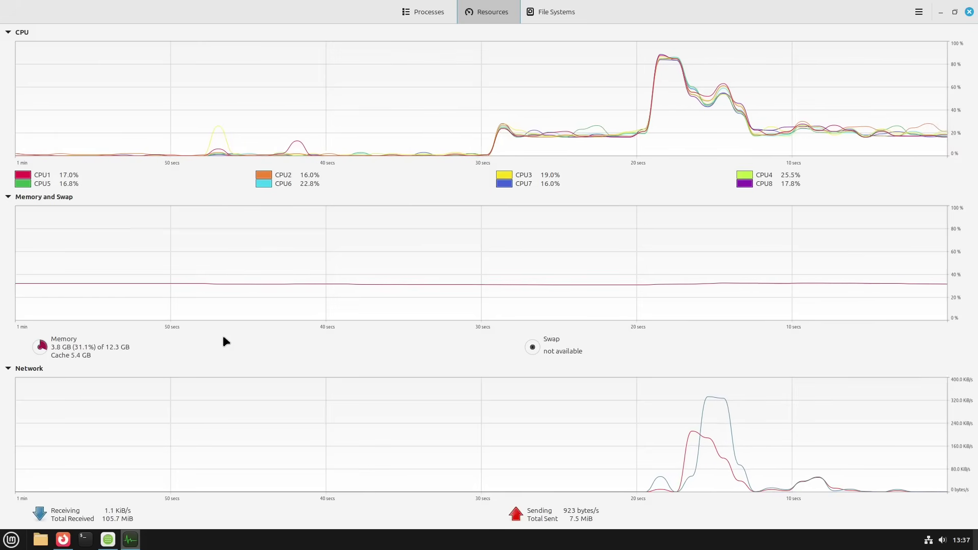
left_click(941, 11)
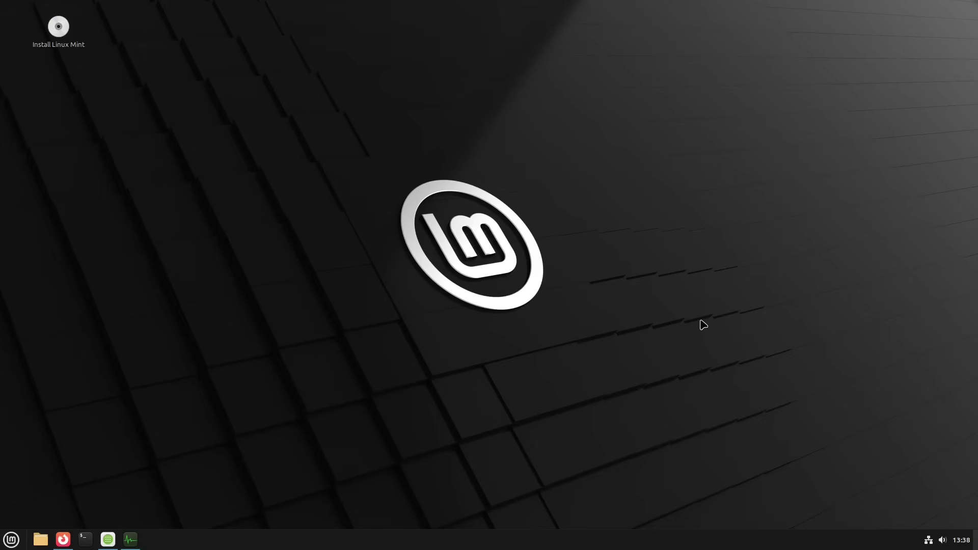
left_click(63, 540)
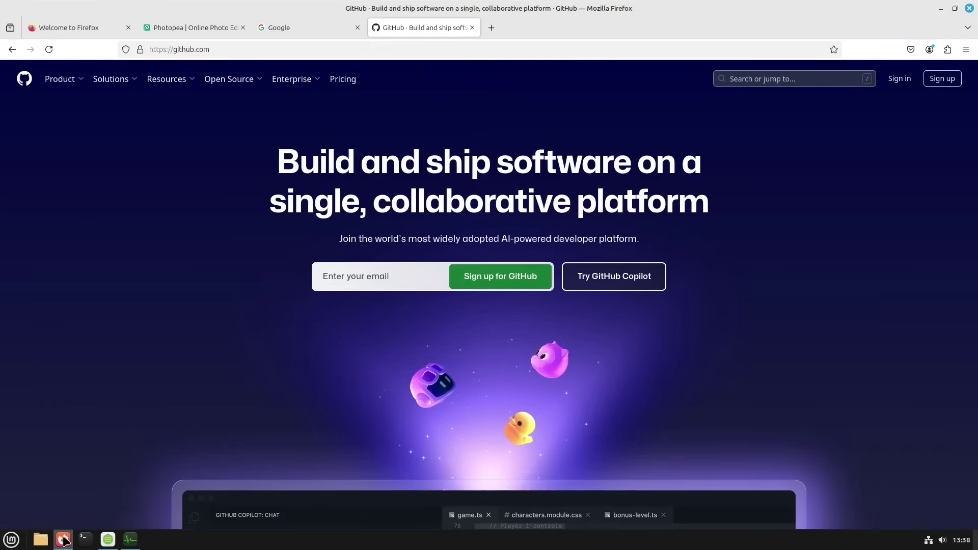
left_click(63, 540)
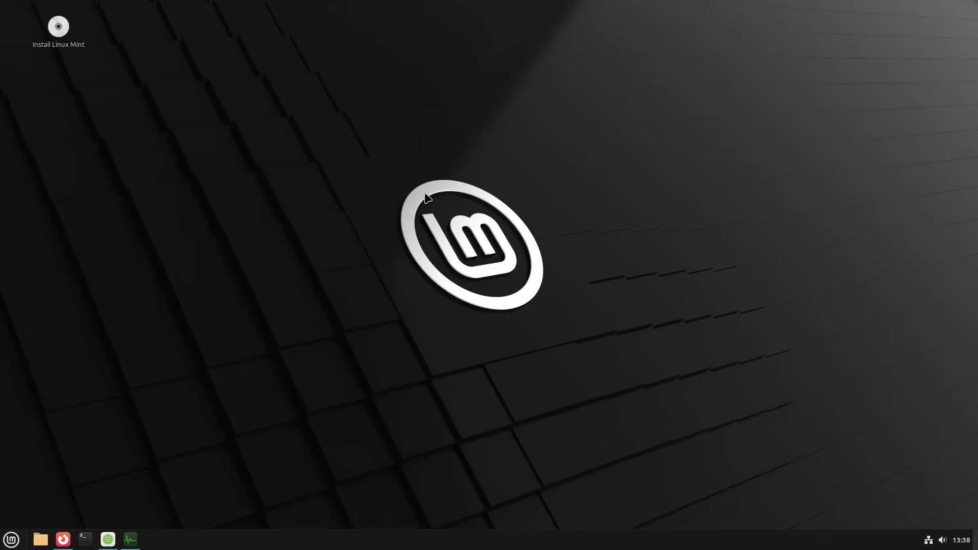
Step: Drag a selection box across the empty Cinnamon desktop
left_click_drag(757, 146, 309, 457)
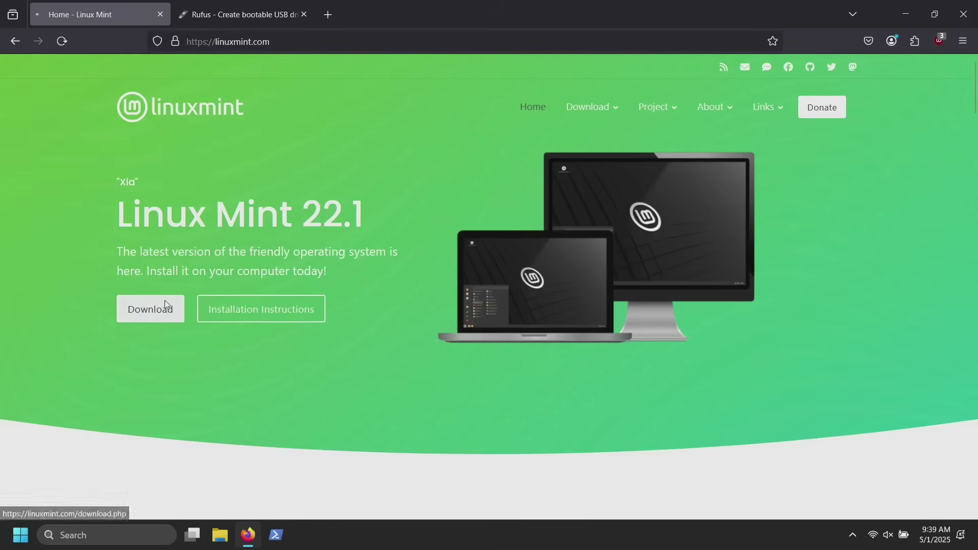
Step: Open the Linux Mint 22.1 download page and scroll down through the editions
left_click(143, 306)
scroll(494, 261, "down", 4)
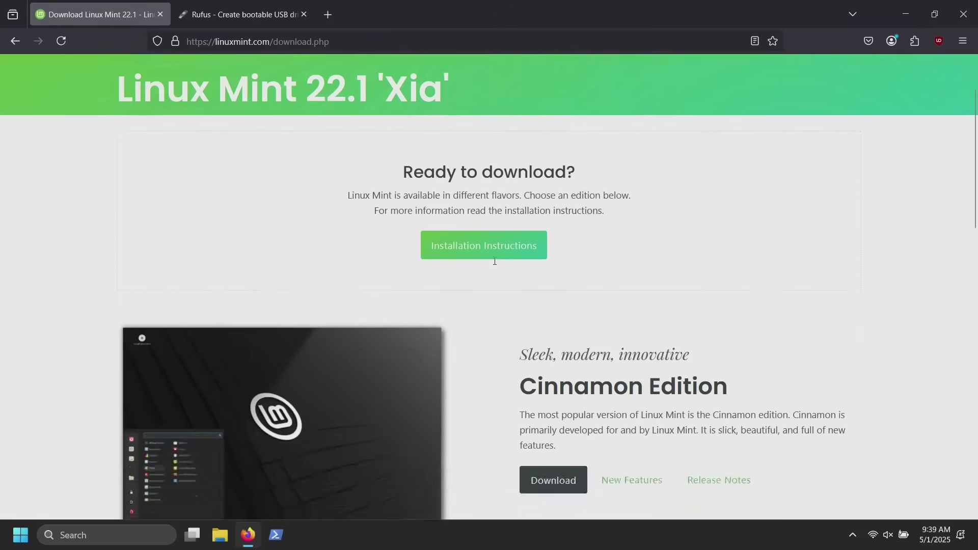
scroll(495, 264, "down", 2)
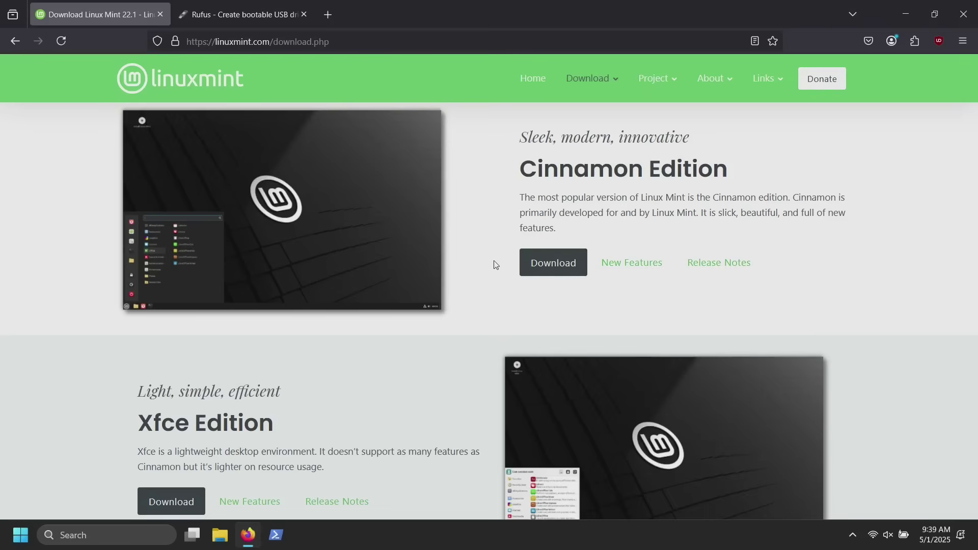
scroll(495, 264, "down", 3)
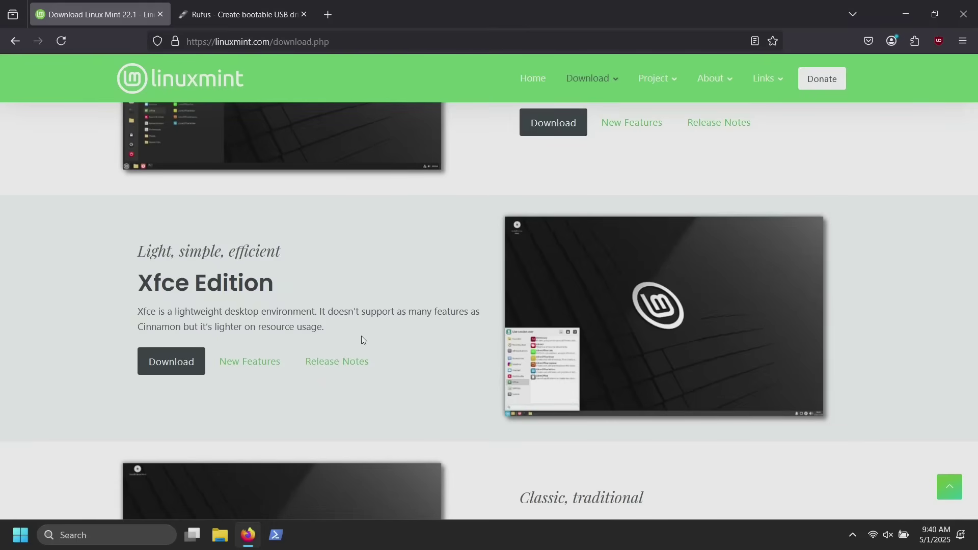
scroll(363, 340, "down", 1)
Step: Highlight the Xfce Edition heading, then the Cinnamon Edition heading
triple_click(242, 263)
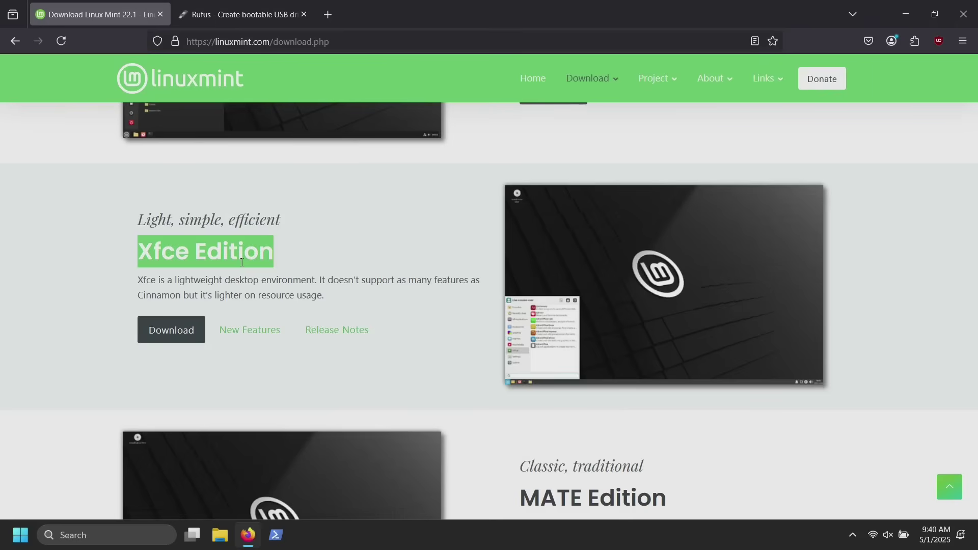
left_click(401, 227)
scroll(401, 227, "up", 4)
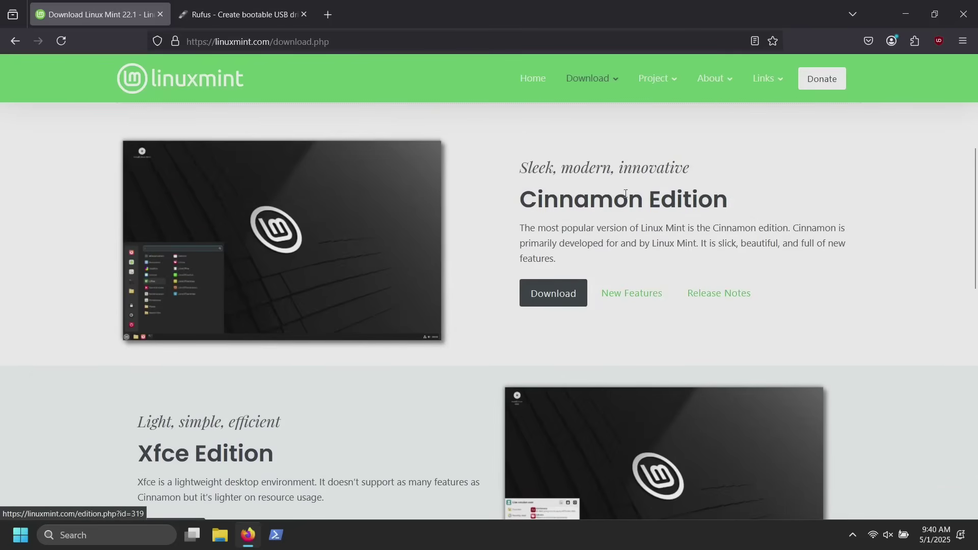
triple_click(618, 193)
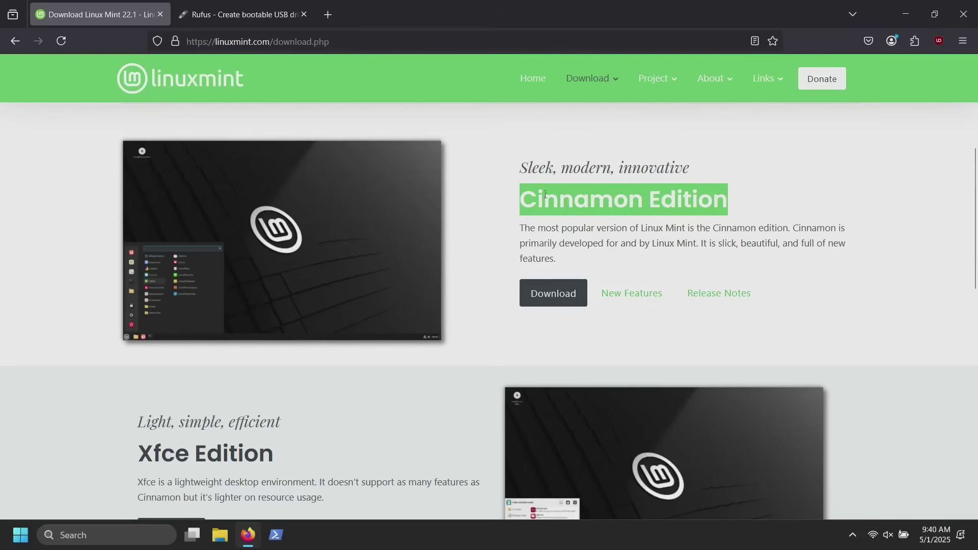
Step: Switch to the Rufus website tab and highlight the Rufus tagline
left_click(236, 14)
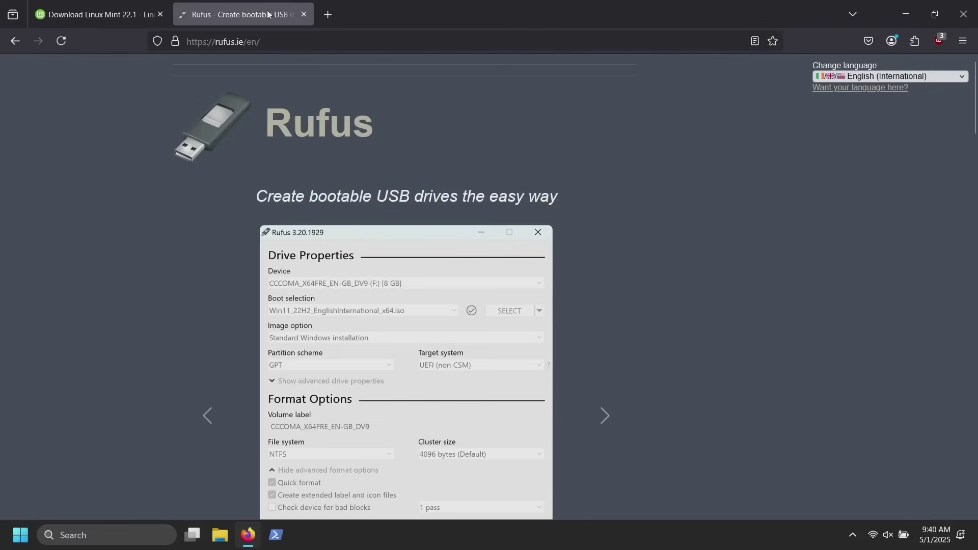
scroll(627, 189, "down", 1)
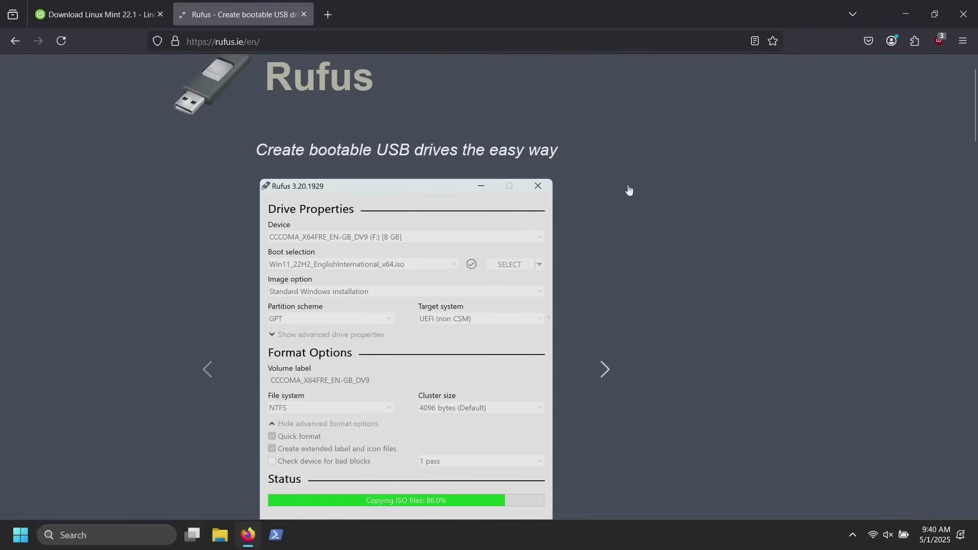
triple_click(415, 151)
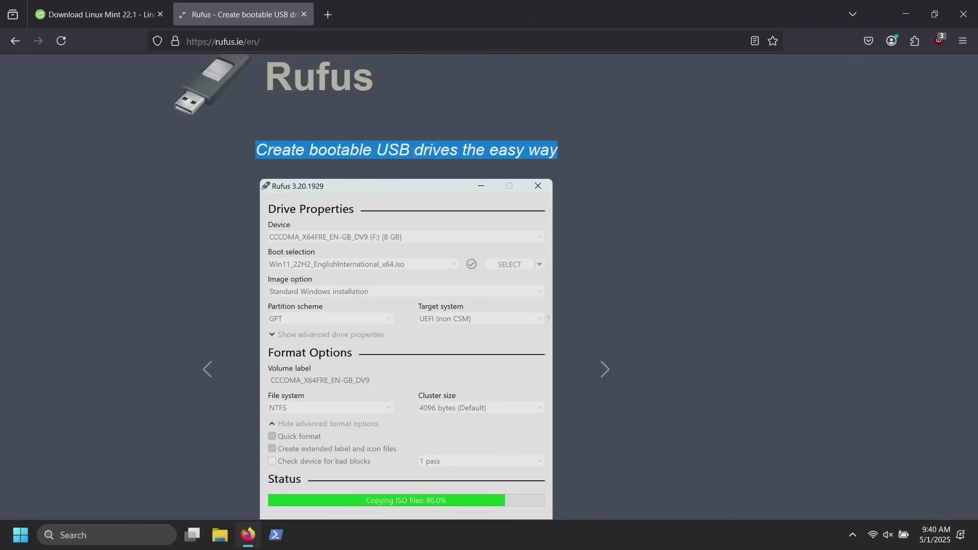
Step: Launch rufus-4.7.exe from Windows search with administrator rights
key("super")
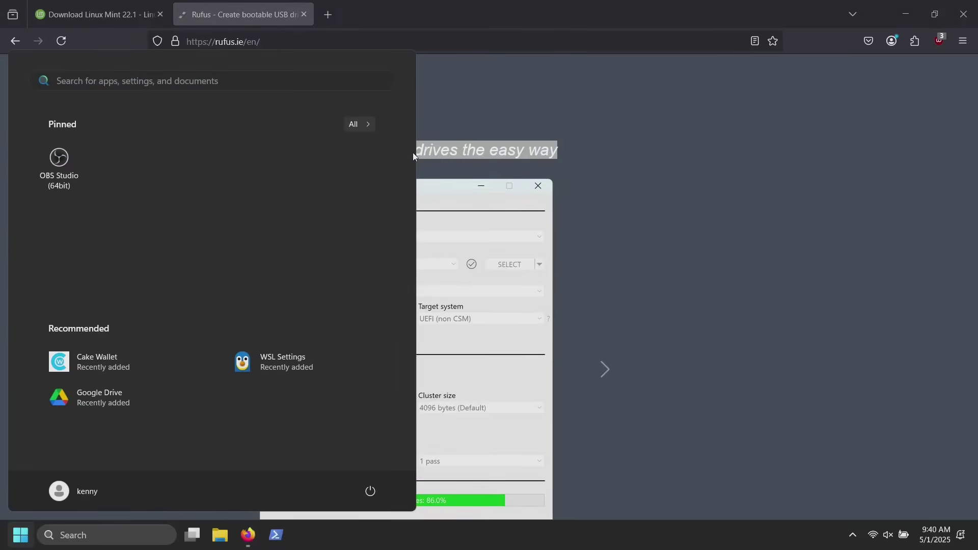
type("rufu")
key("Return")
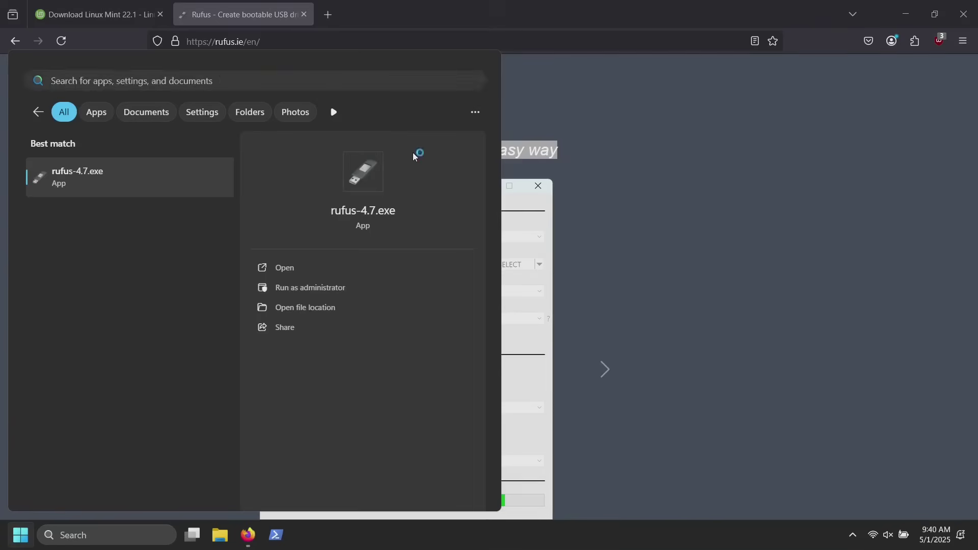
key("Left")
key("Return")
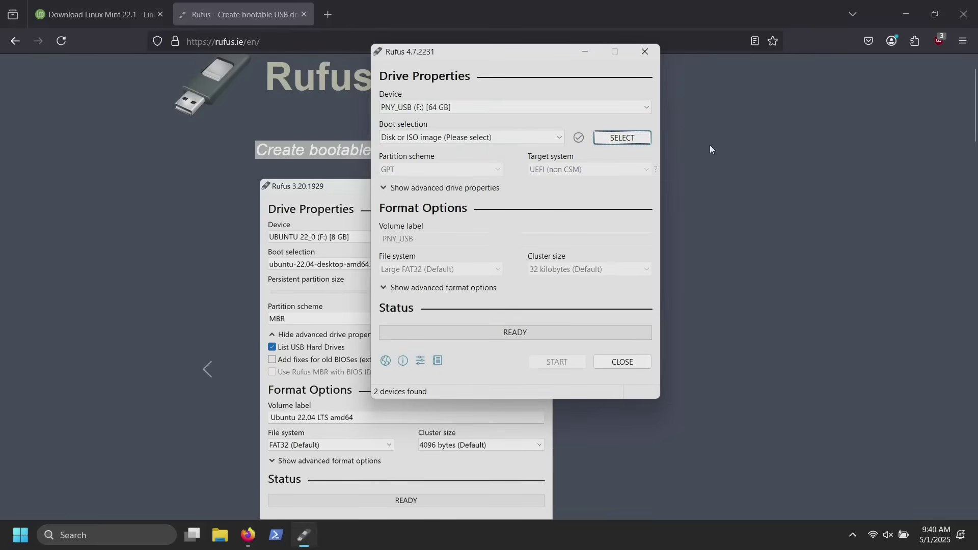
Step: Bring up the Cinnamon Edition download mirror list, then minimize Firefox
left_click(97, 14)
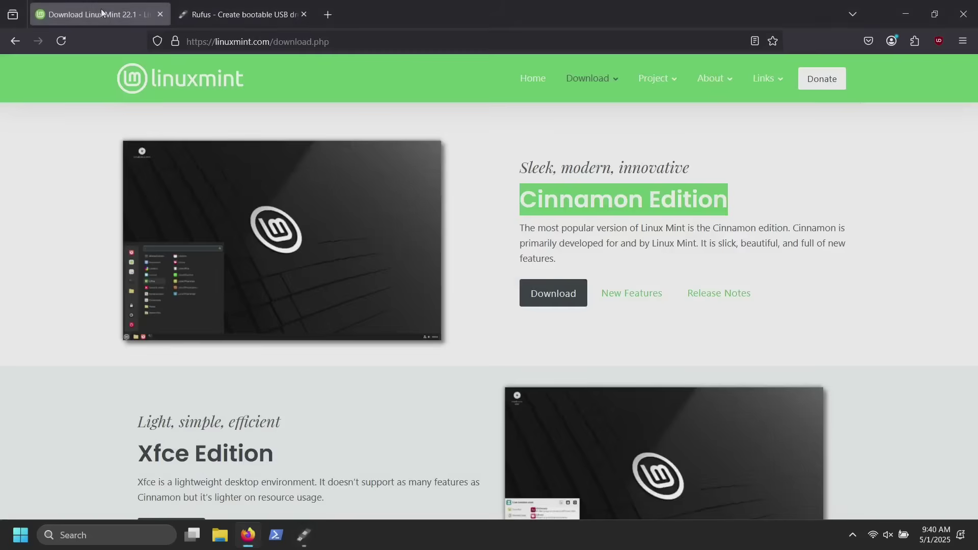
left_click(572, 293)
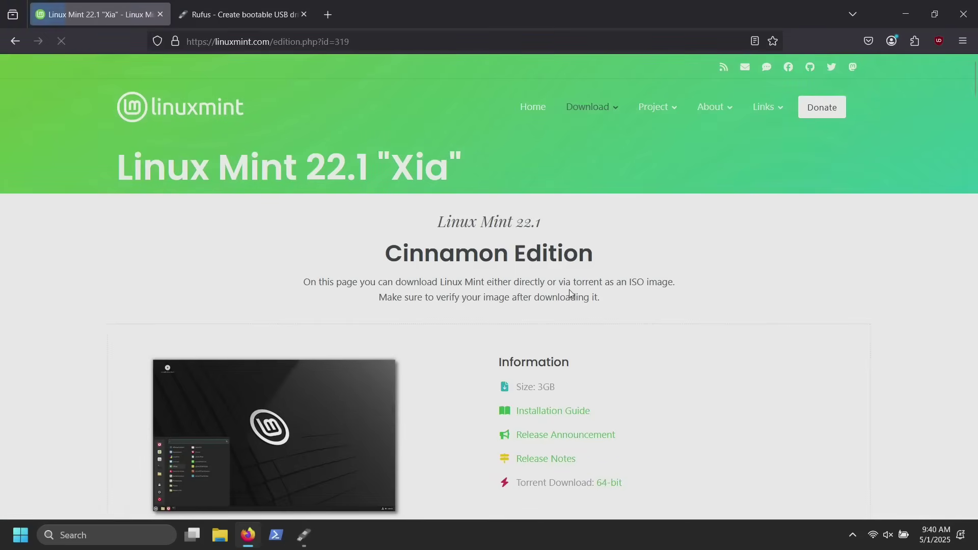
scroll(621, 367, "down", 2)
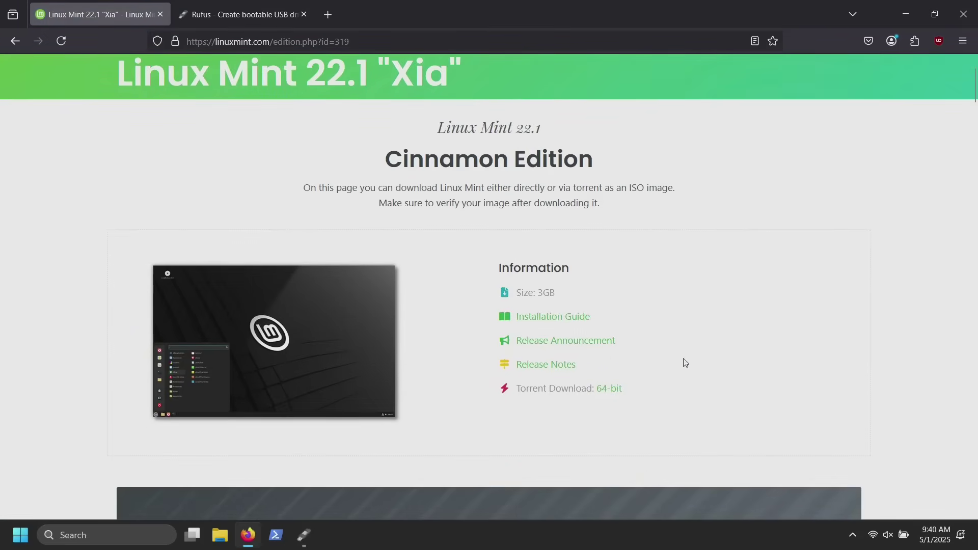
scroll(706, 338, "down", 15)
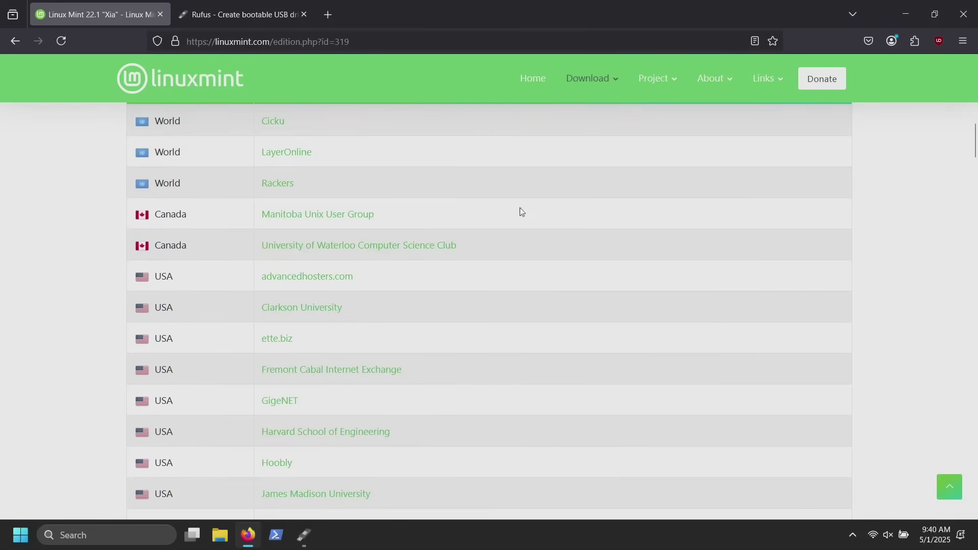
scroll(372, 222, "up", 3)
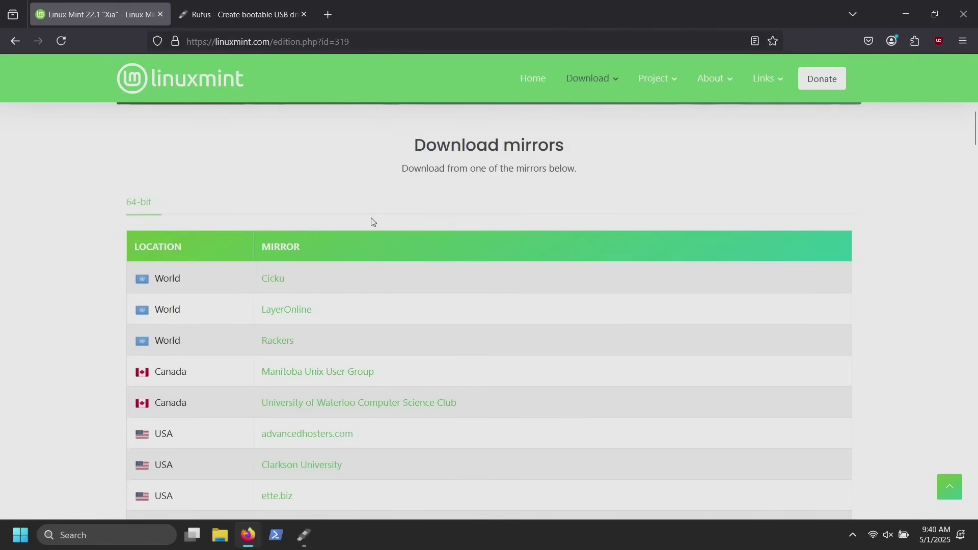
left_click(905, 16)
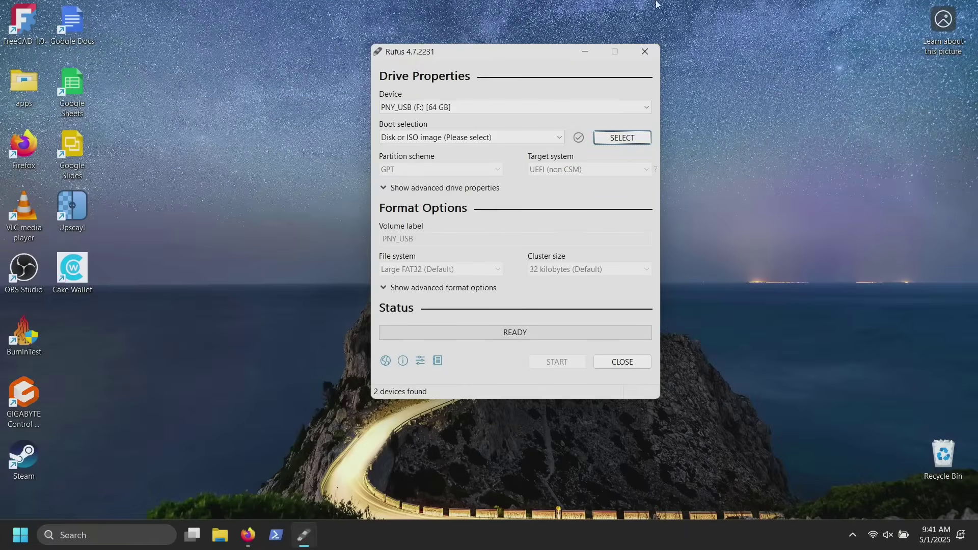
Step: Keep PNY_USB (F:) as the device and load linuxmint-22.1-cinnamon-64bit.iso from Downloads
left_click(569, 107)
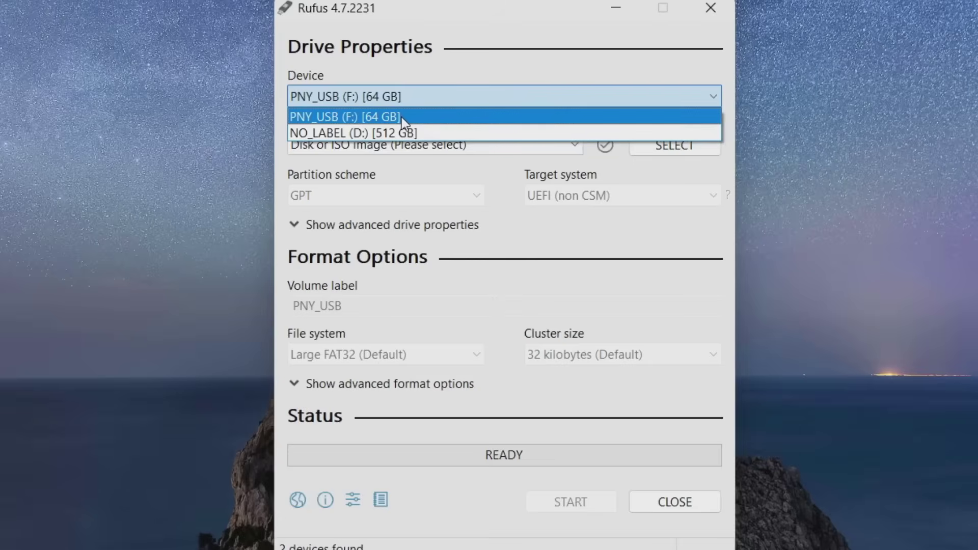
left_click(400, 117)
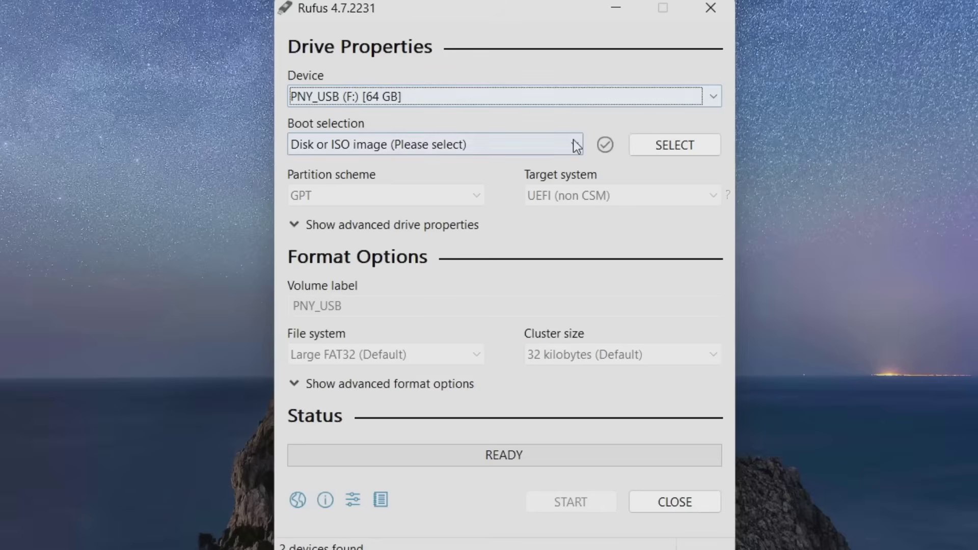
left_click(677, 151)
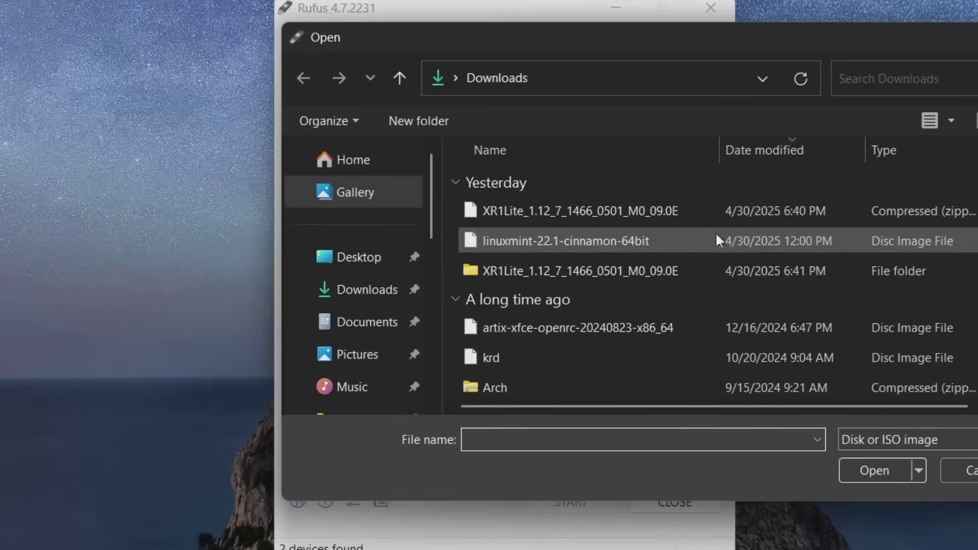
double_click(568, 248)
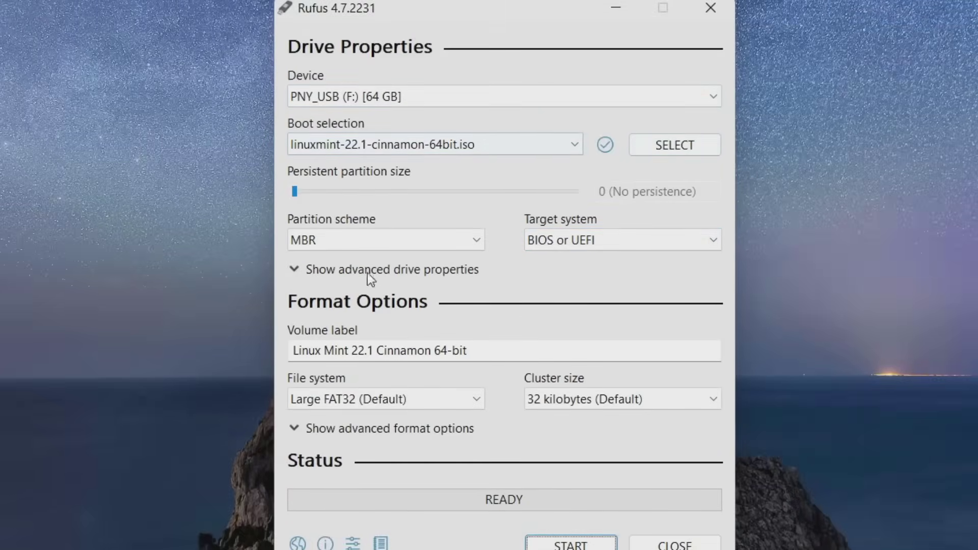
Step: Compare GPT and MBR partition schemes, settle on GPT, and keep persistence at 0
left_click(458, 241)
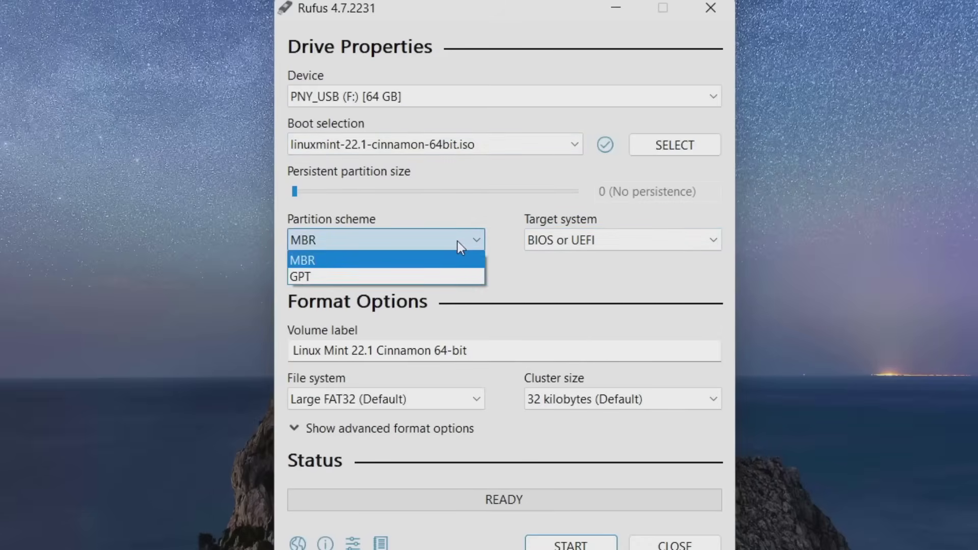
left_click(439, 278)
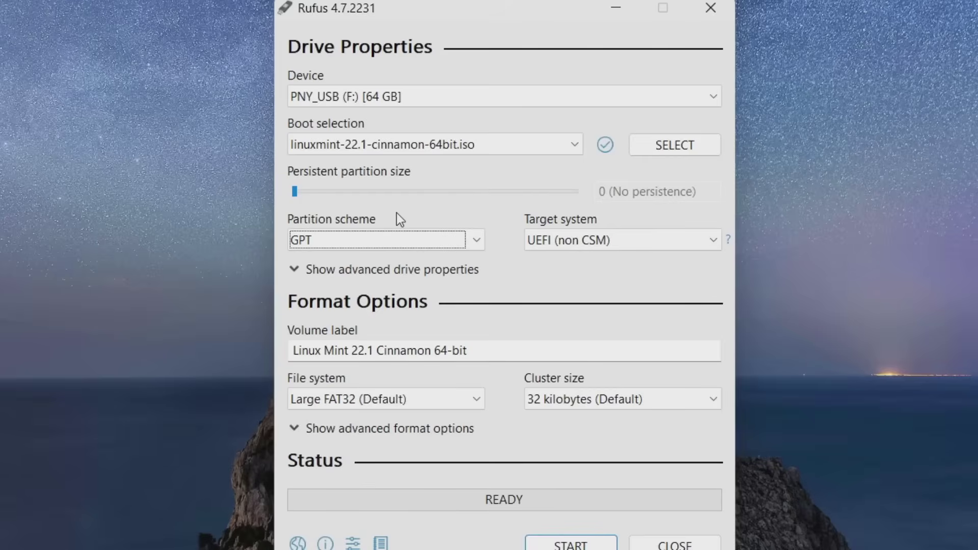
left_click(412, 234)
left_click(397, 258)
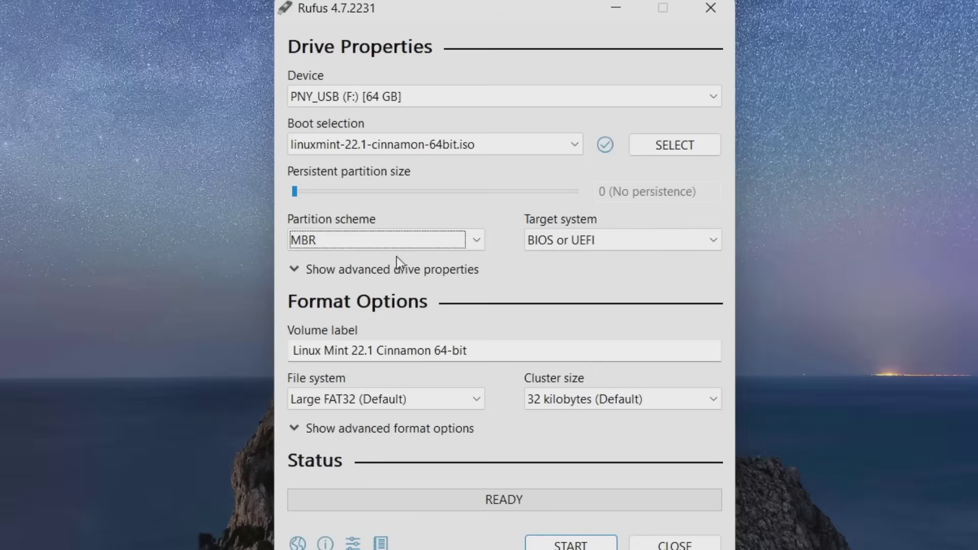
left_click(441, 240)
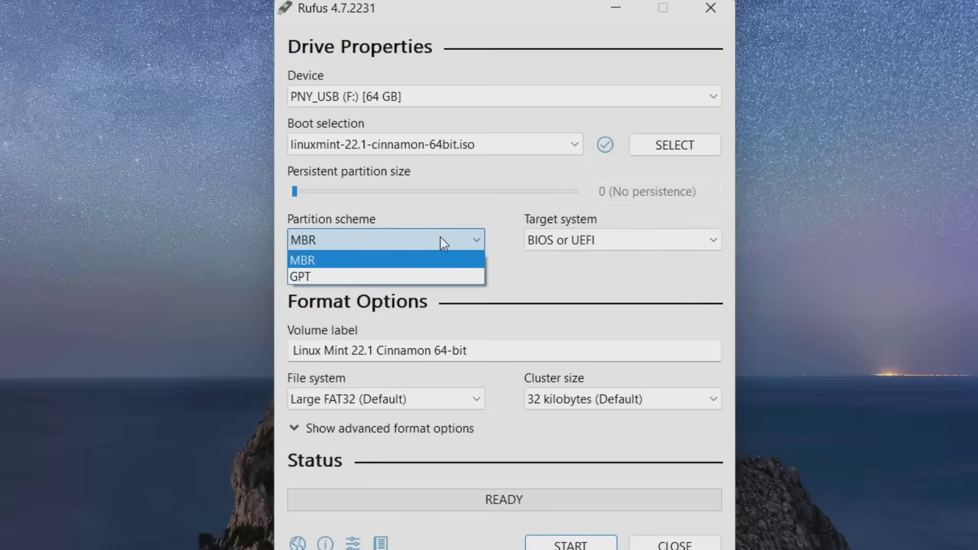
left_click(436, 276)
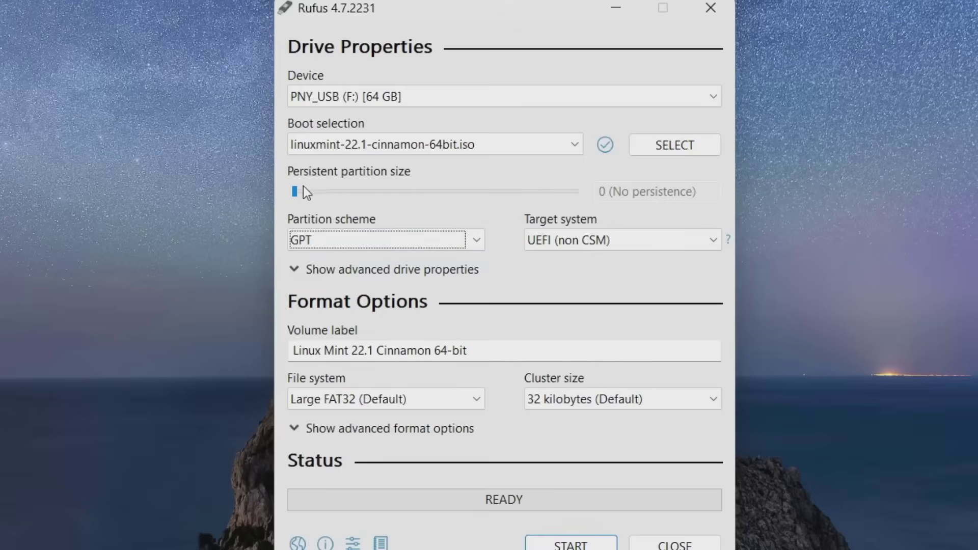
mouse_move(294, 190)
left_mouse_down()
mouse_move(429, 216)
mouse_move(284, 196)
left_mouse_up()
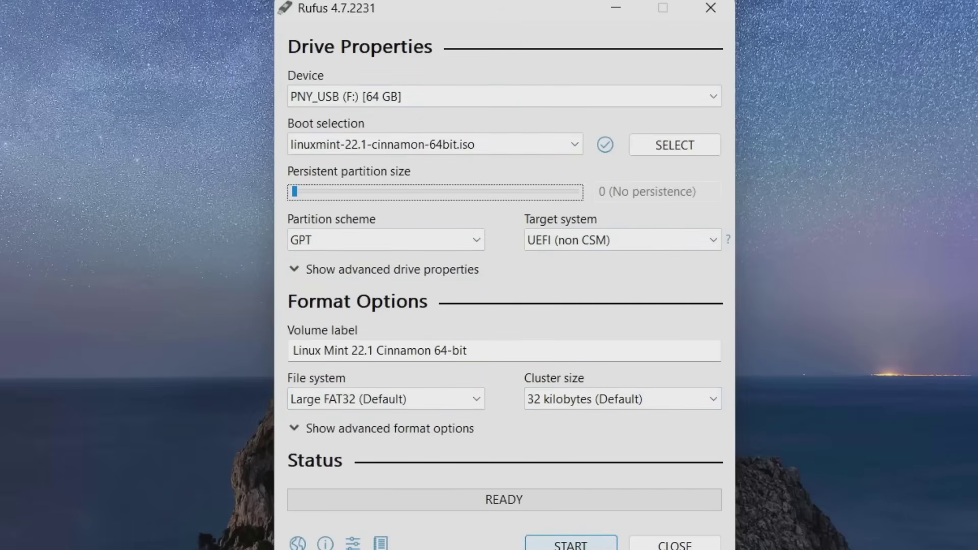
Step: Write the image in ISO image mode, confirming the PNY_USB drive will be erased
left_click(571, 544)
left_click(627, 457)
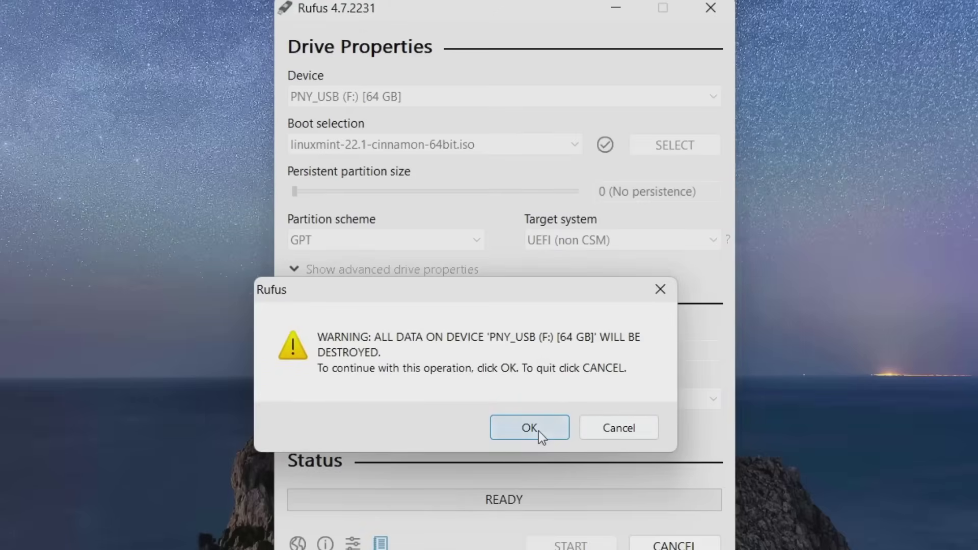
left_click(530, 428)
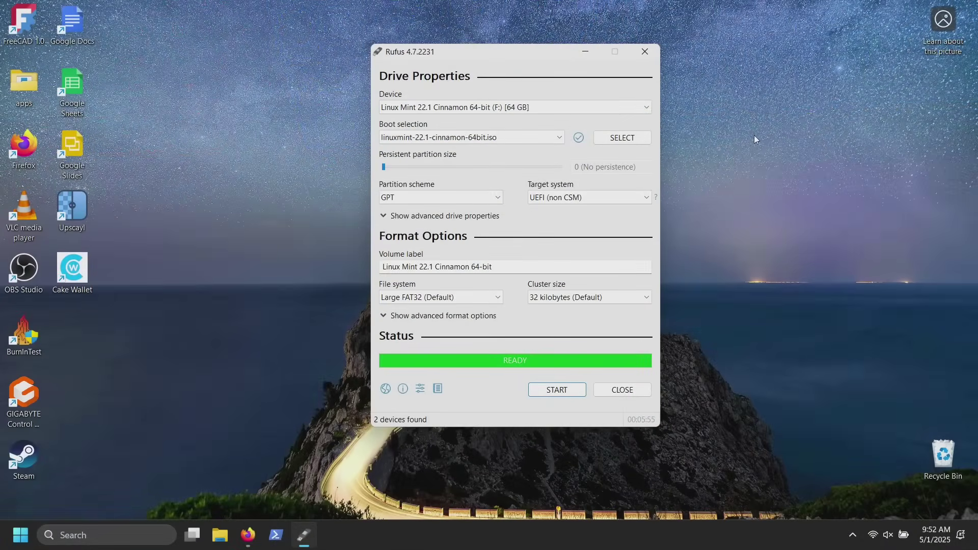
Step: Find Recovery settings with a 'recovery options' search and restart into advanced startup
key("super")
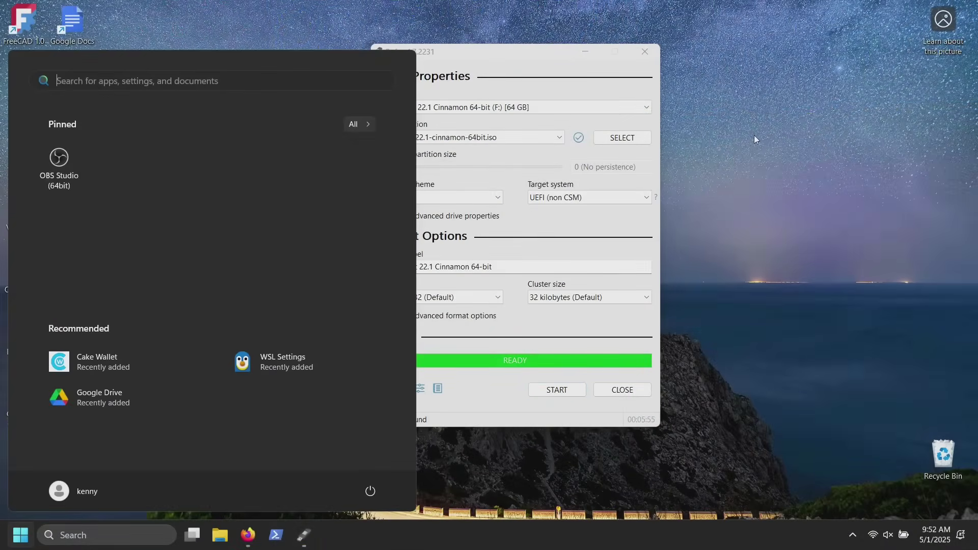
type("recovery options")
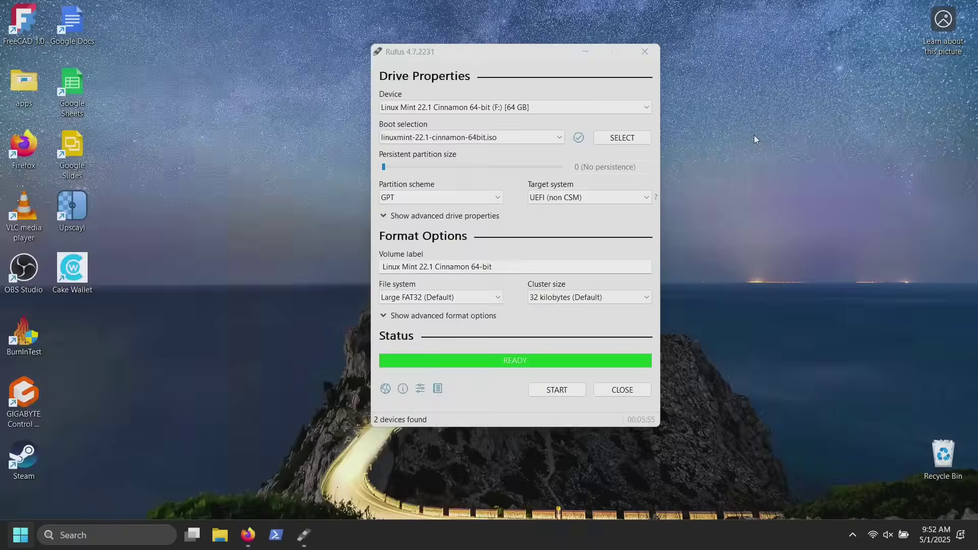
key("Return")
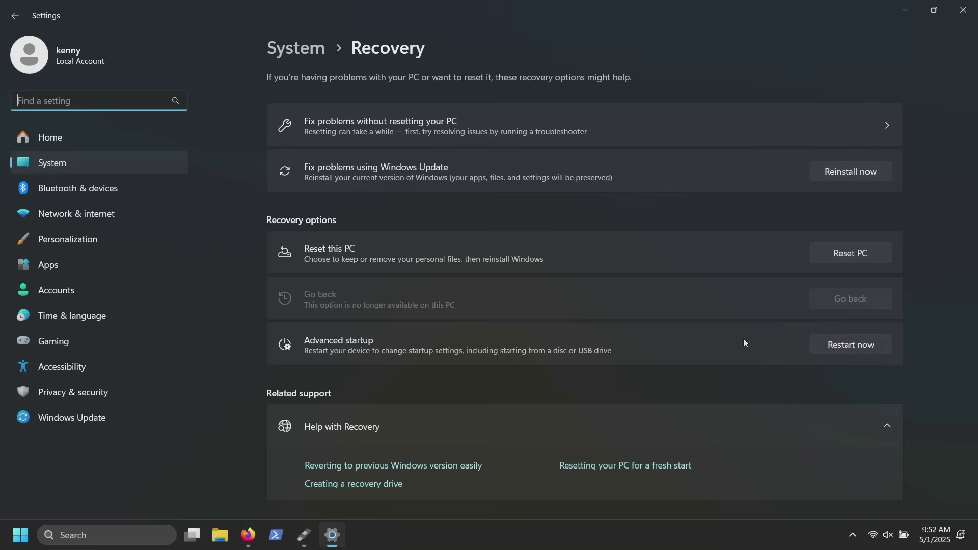
left_click(867, 344)
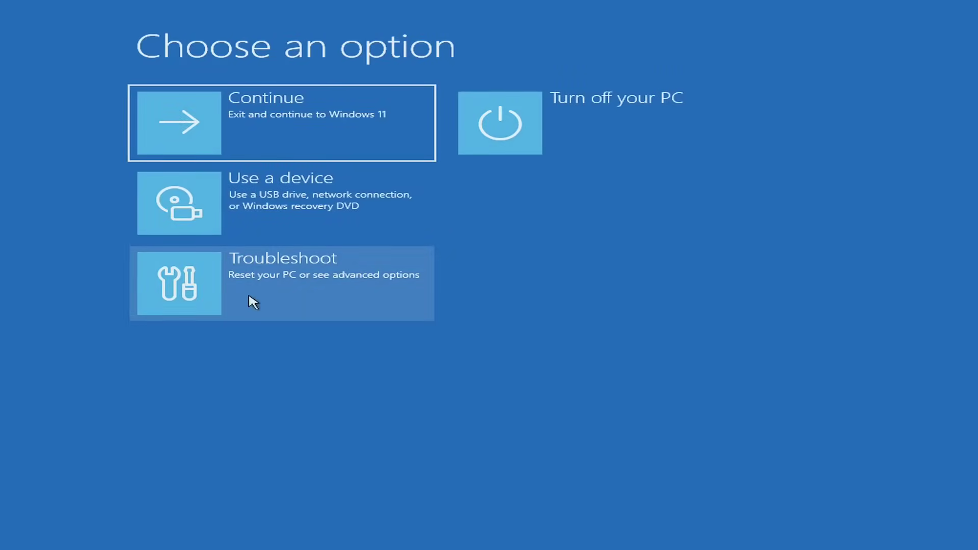
Step: Use Troubleshoot > Advanced options > UEFI Firmware Settings to reboot into Aptio Setup
left_click(284, 305)
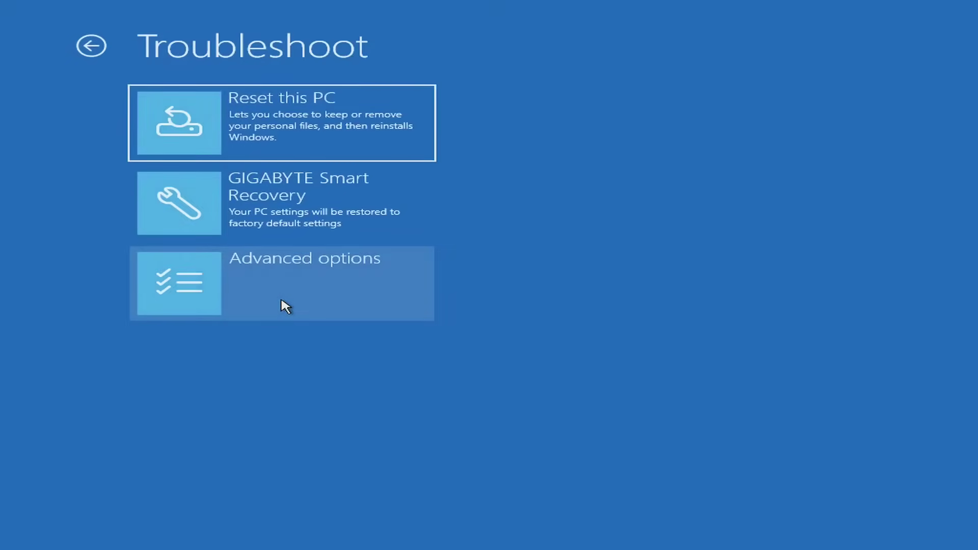
left_click(323, 304)
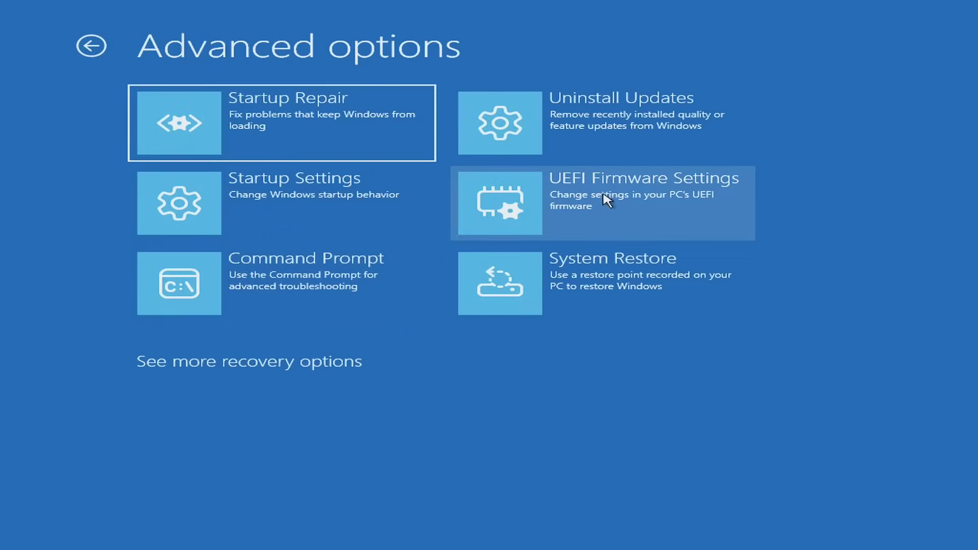
left_click(574, 203)
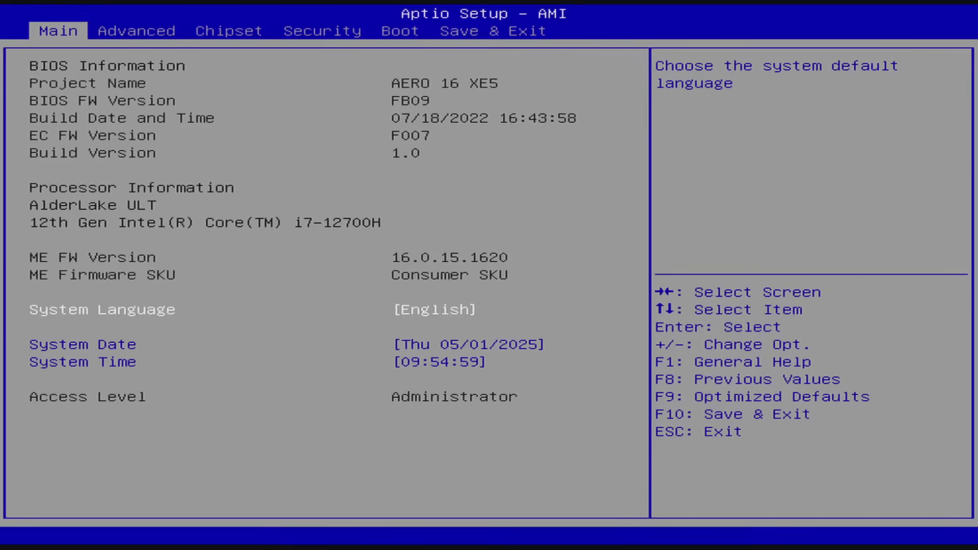
Step: Set Boot Option #1 to the UEFI PNY DUO LINK USB drive, then go to Save & Exit
key("Right")
key("Right")
key("Right")
key("Right")
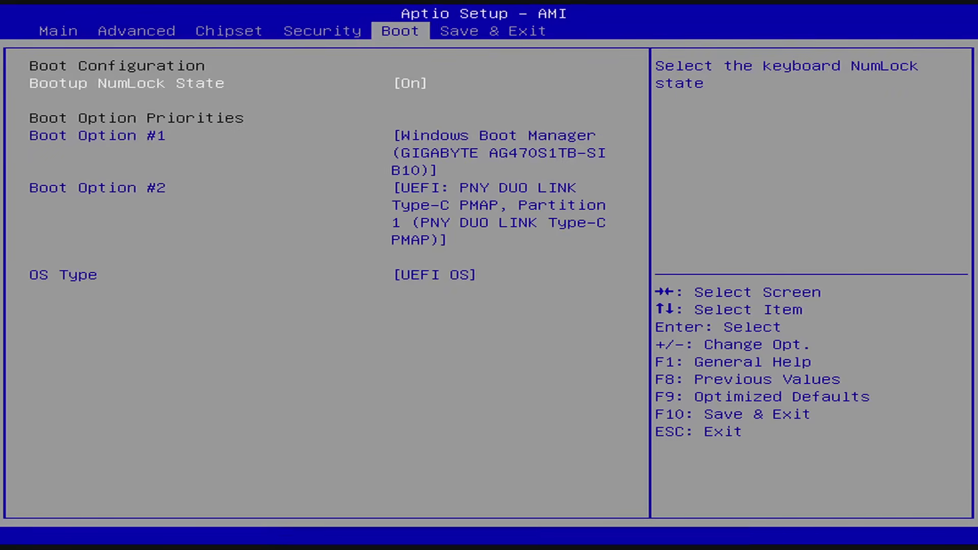
key("Down")
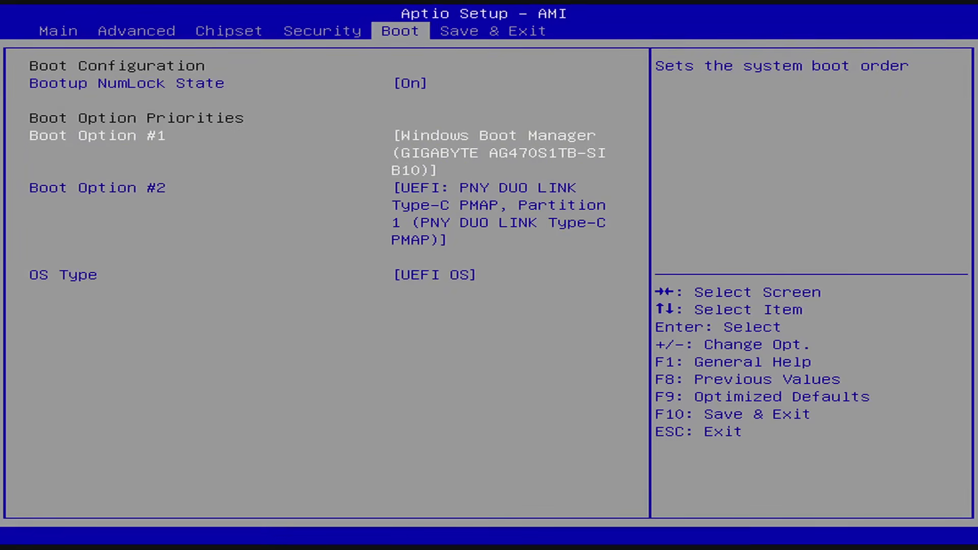
key("Return")
key("Down")
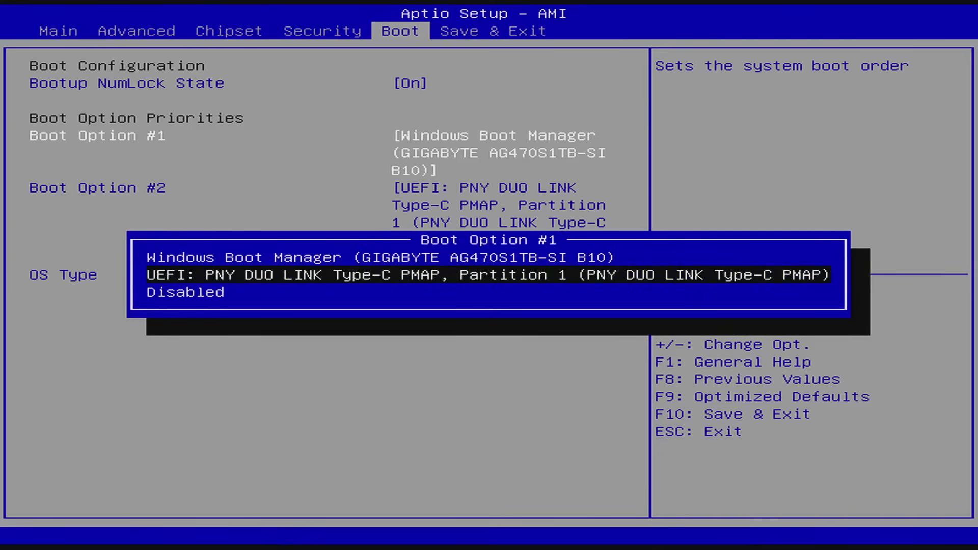
key("Return")
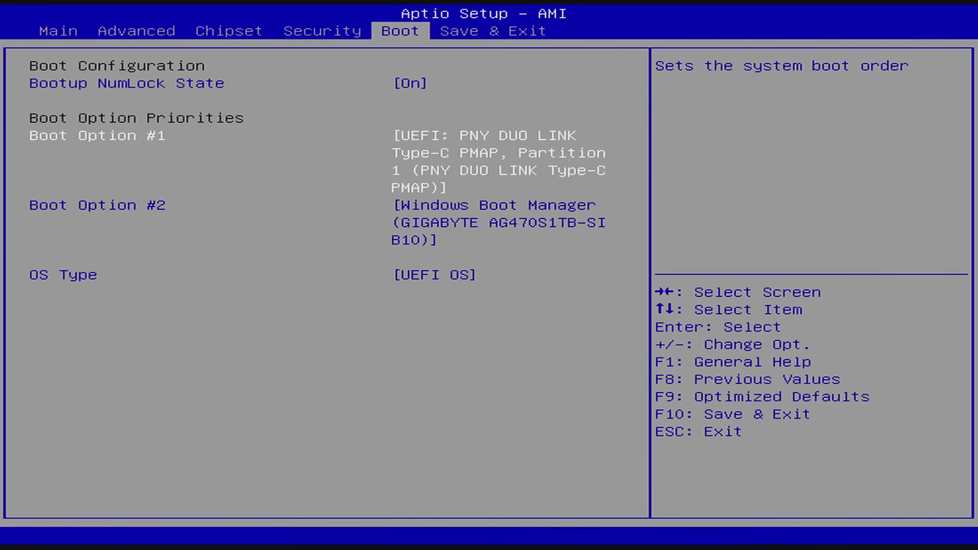
key("Right")
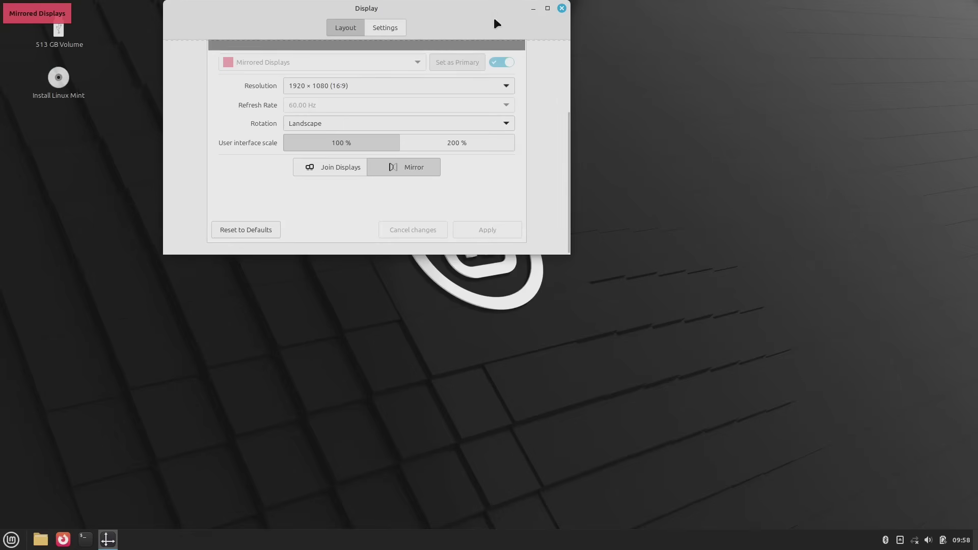
Step: Close the Display settings window, keeping the mirrored 1920 × 1080 output
left_click(561, 8)
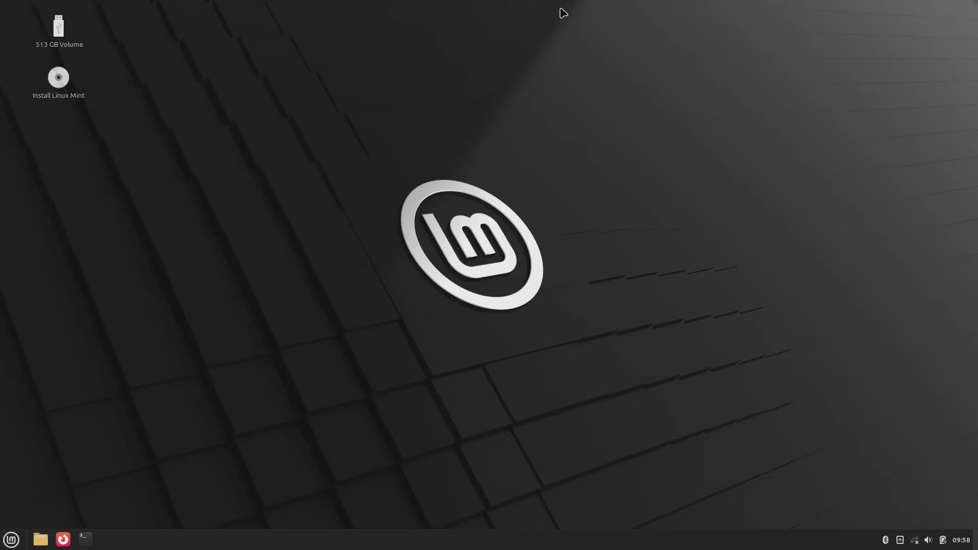
Step: Launch Software Manager from the application menu and maximize it
left_click(10, 541)
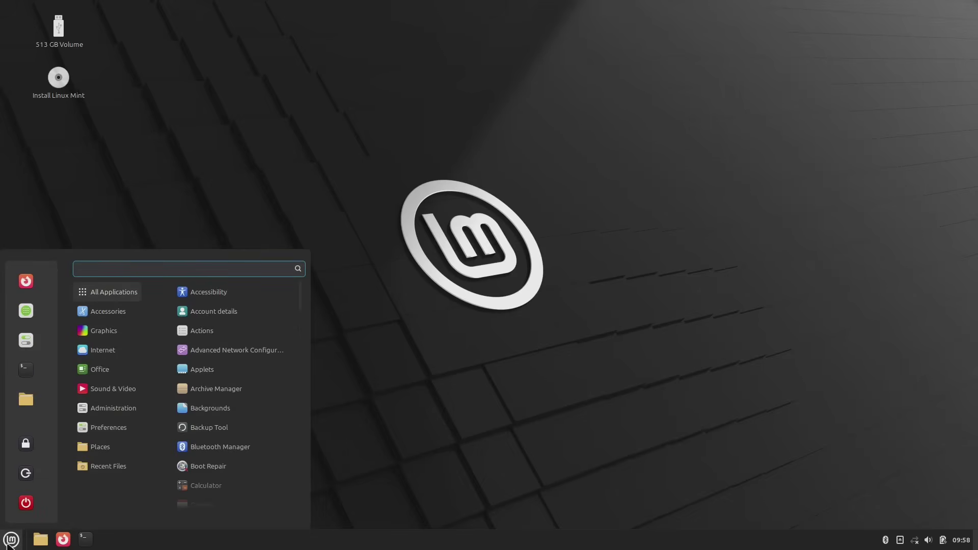
left_click(26, 312)
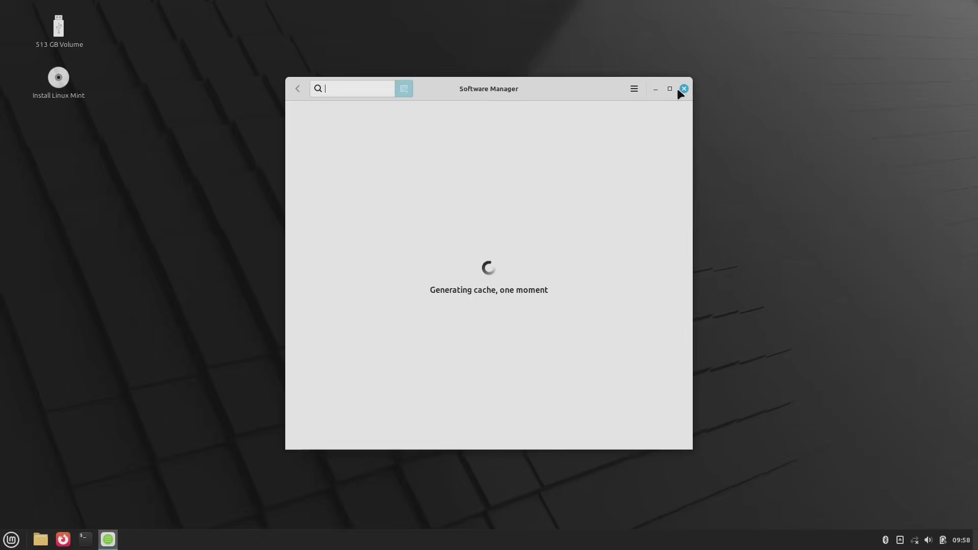
left_click(670, 89)
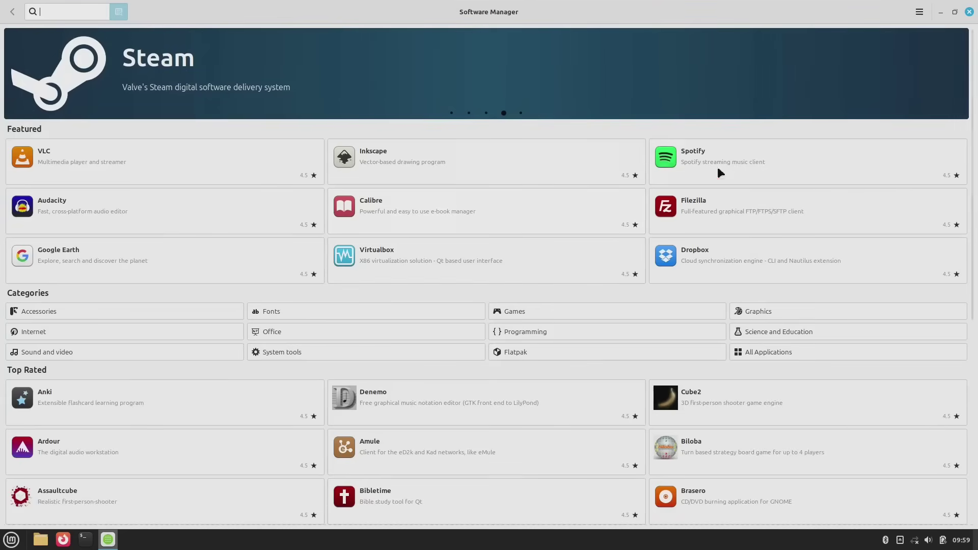
scroll(652, 121, "down", 5)
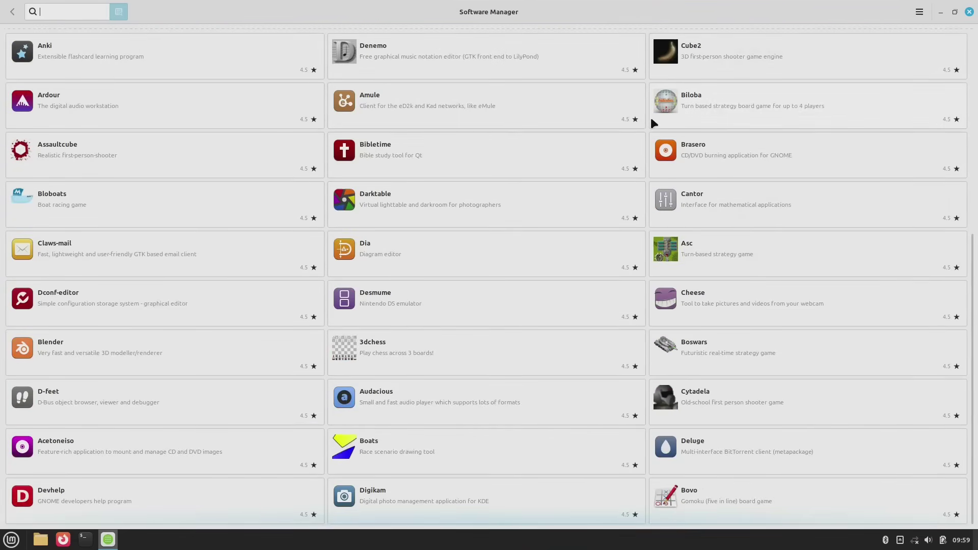
scroll(651, 120, "up", 5)
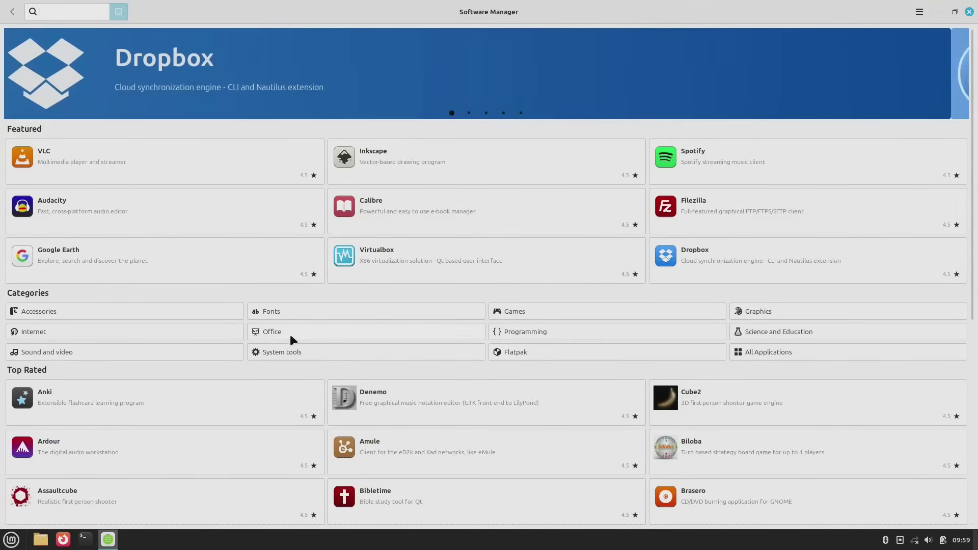
Step: Browse the Office category apps, then restore the window to its unmaximized size
left_click(290, 334)
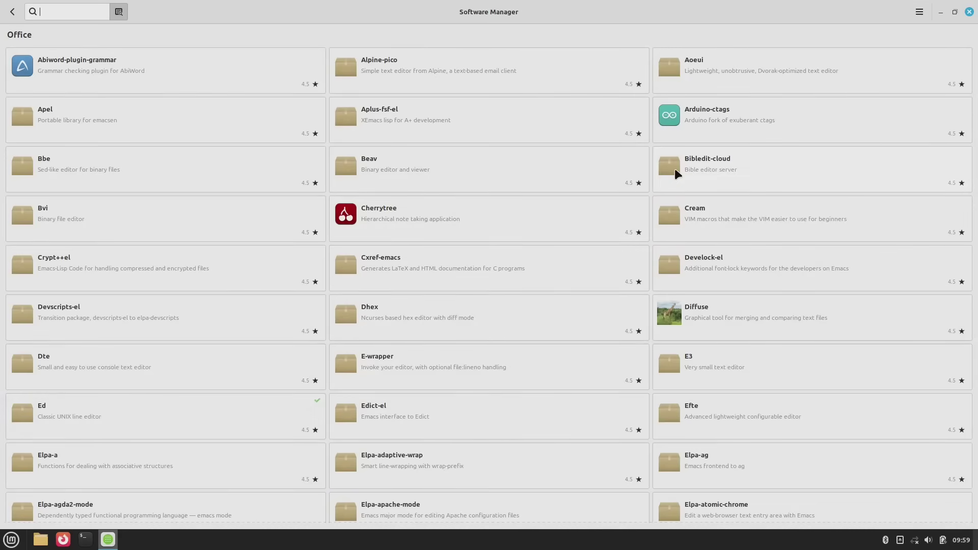
scroll(676, 169, "down", 15)
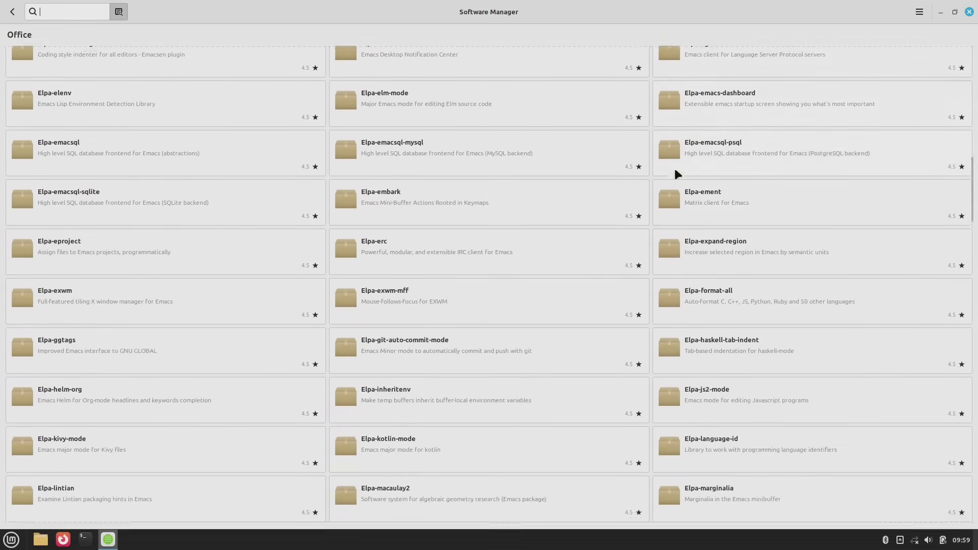
scroll(675, 170, "down", 15)
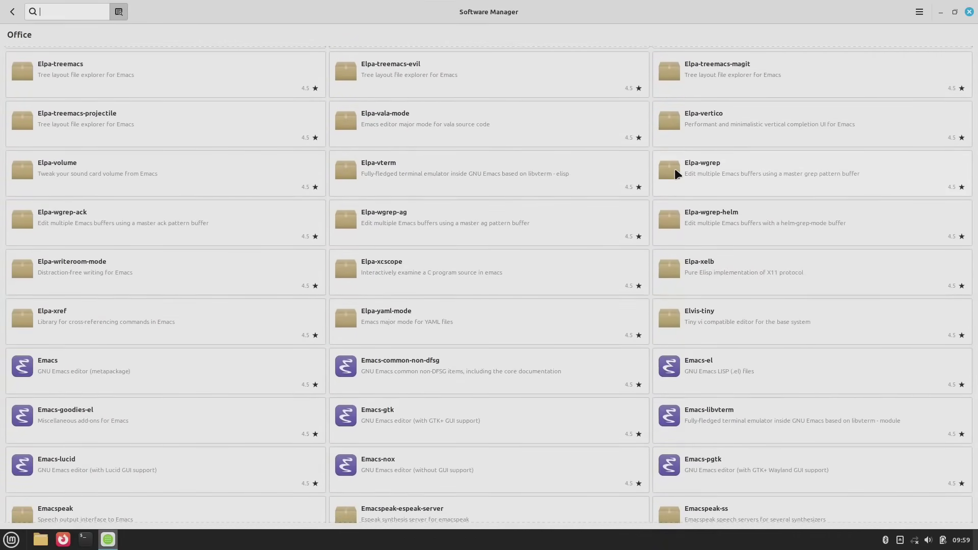
scroll(675, 171, "up", 20)
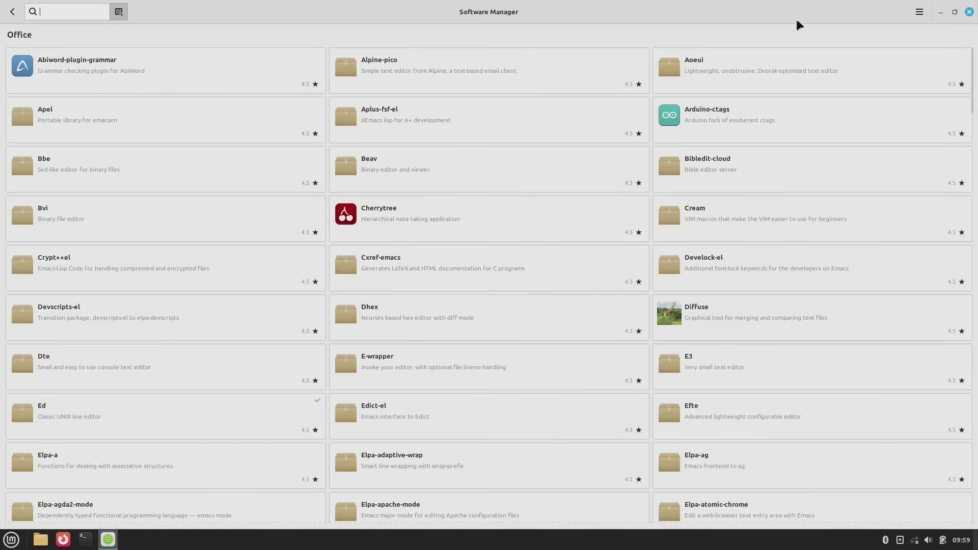
left_click(955, 13)
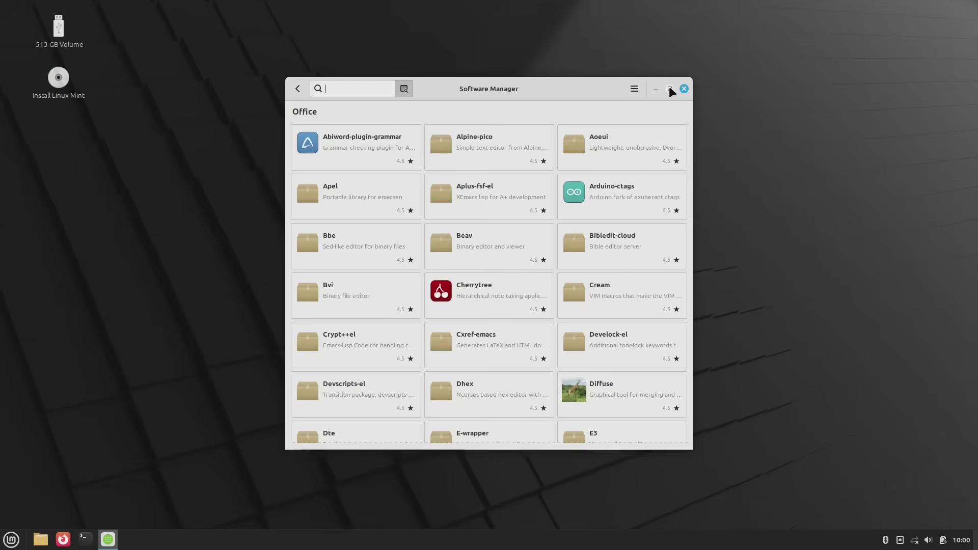
Step: Close Software Manager, start Firefox, and connect to the Dummy_Quicc Wi-Fi network
left_click(683, 89)
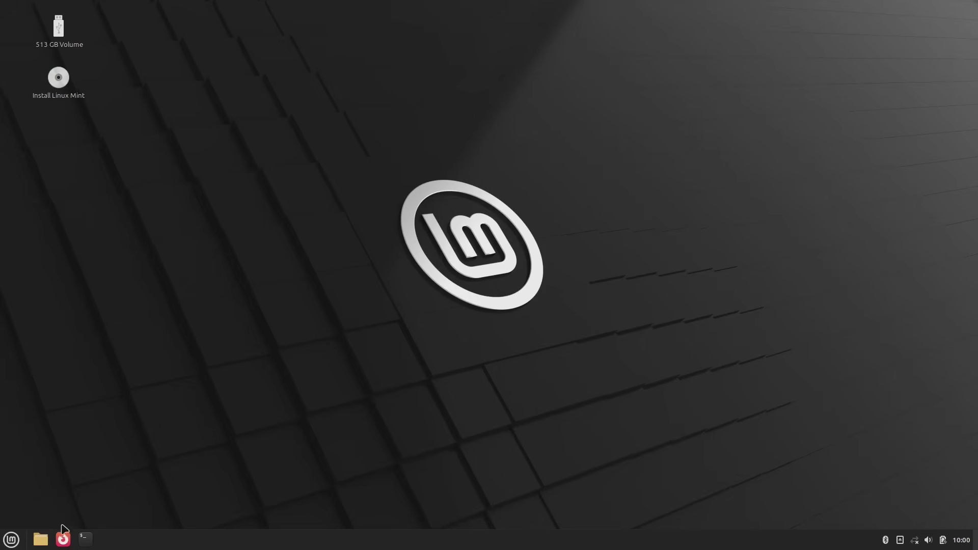
left_click(62, 539)
left_click(915, 542)
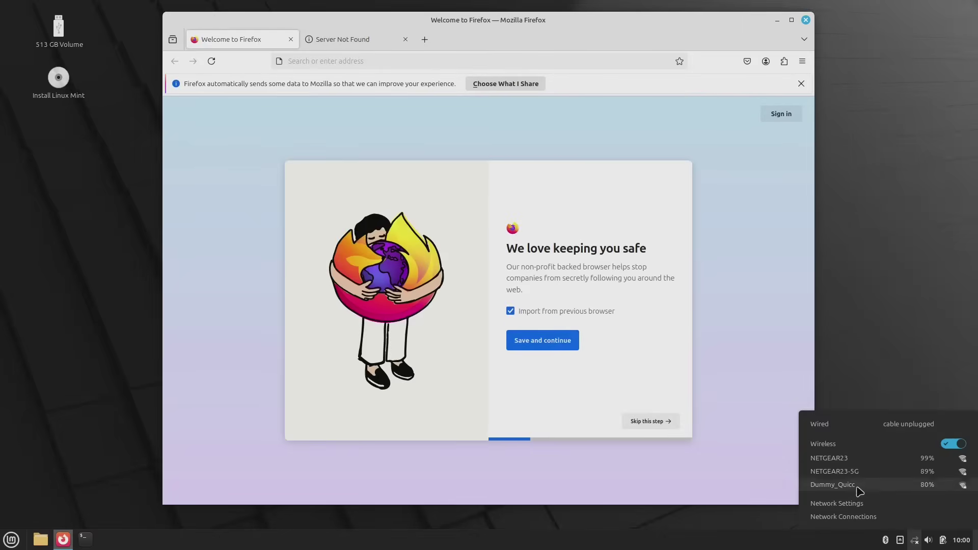
left_click(833, 485)
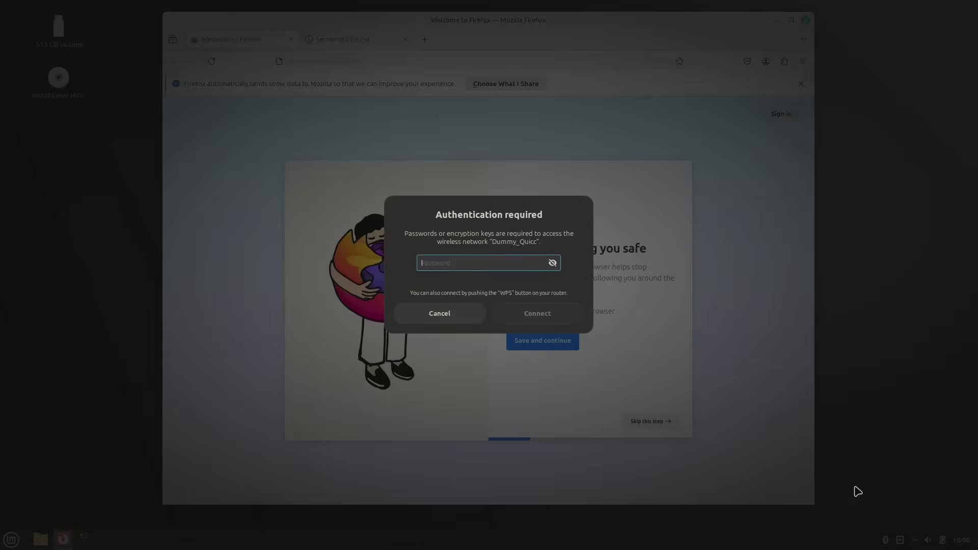
key("Escape")
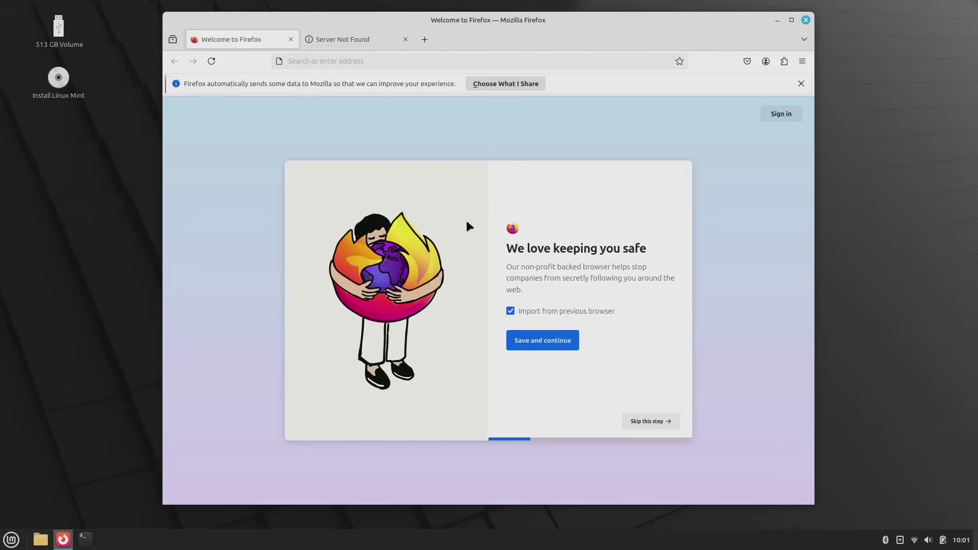
Step: Load google.com in the Firefox address bar
left_click(481, 61)
type("gj")
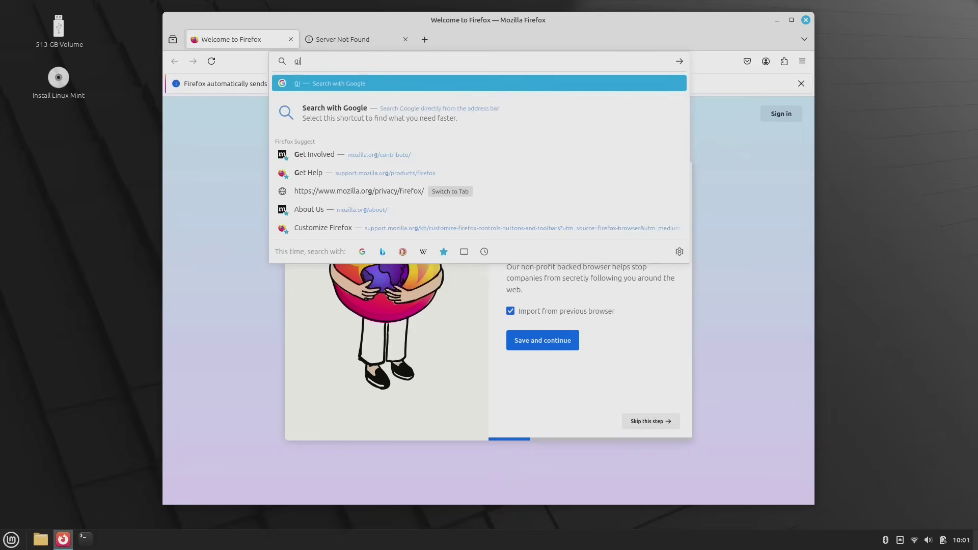
type("oogle.com")
key("Return")
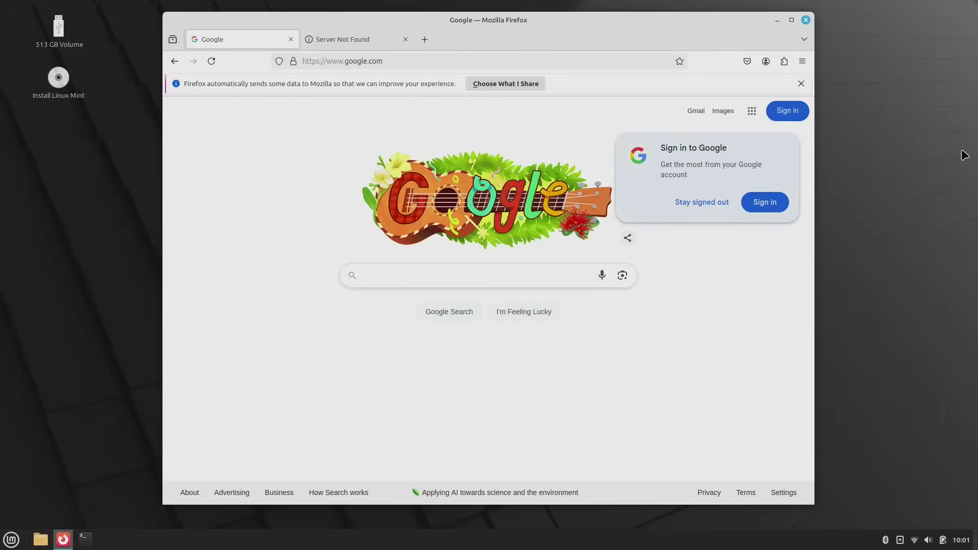
Step: Open and close the Bluetooth window, minimize Firefox, and open the Mint application menu
left_click(885, 540)
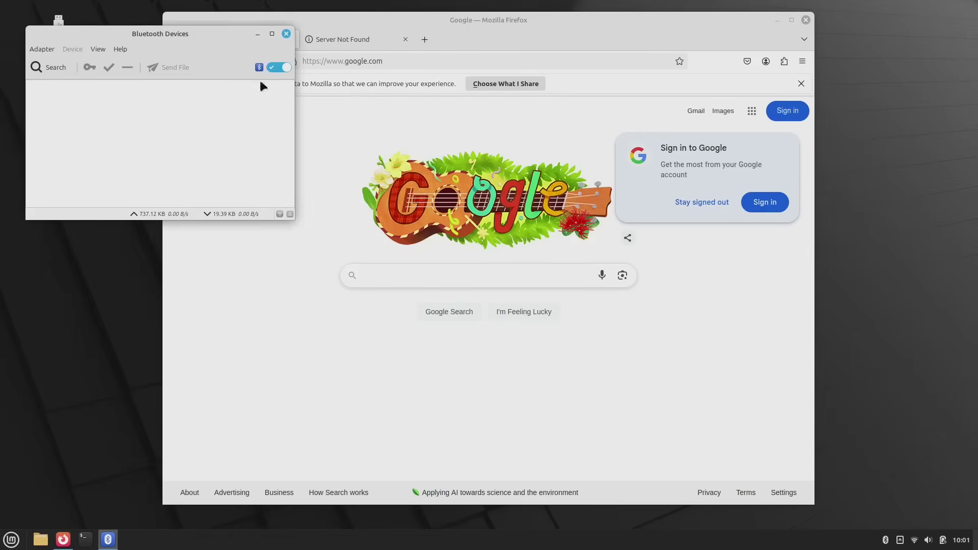
left_click(285, 33)
left_click(777, 20)
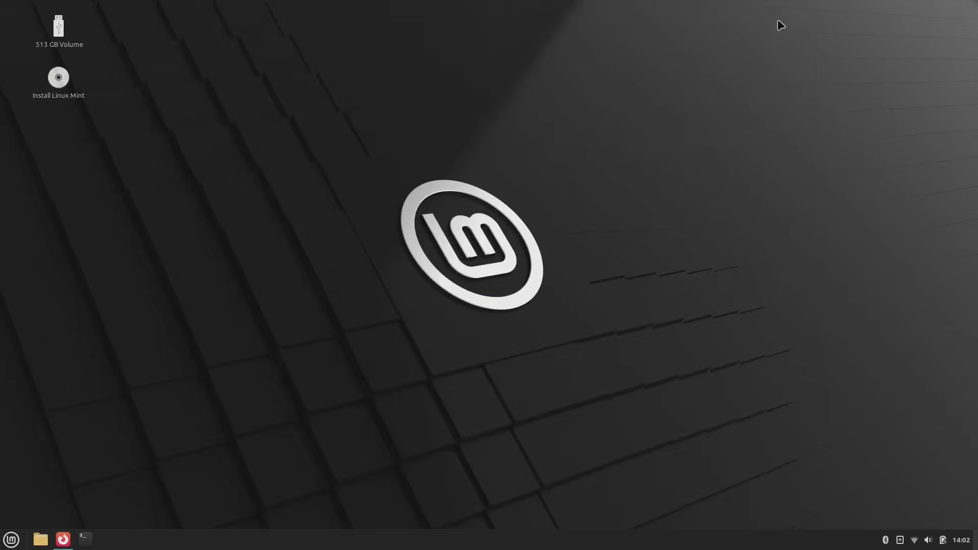
left_click(12, 539)
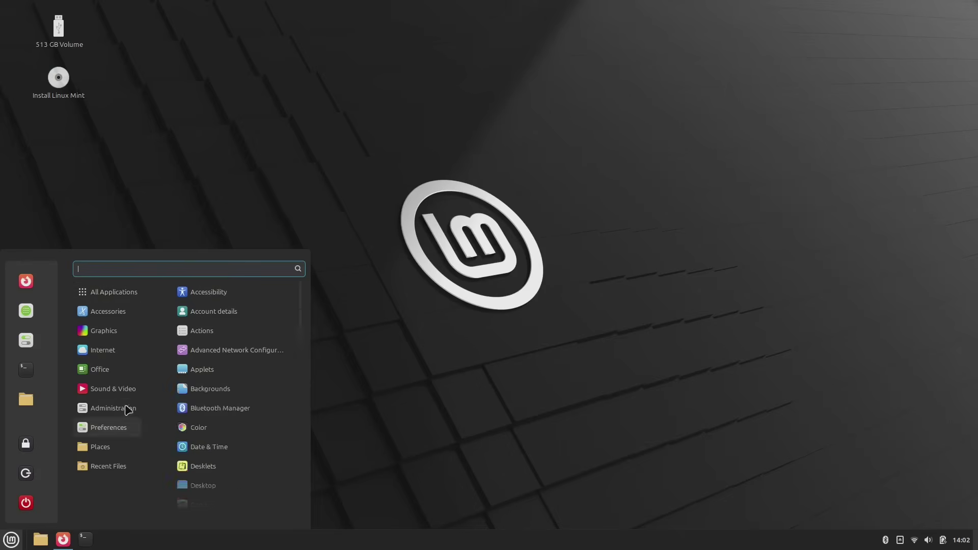
Step: Dismiss the Mint menu and start Install Linux Mint from its desktop icon
left_click(390, 184)
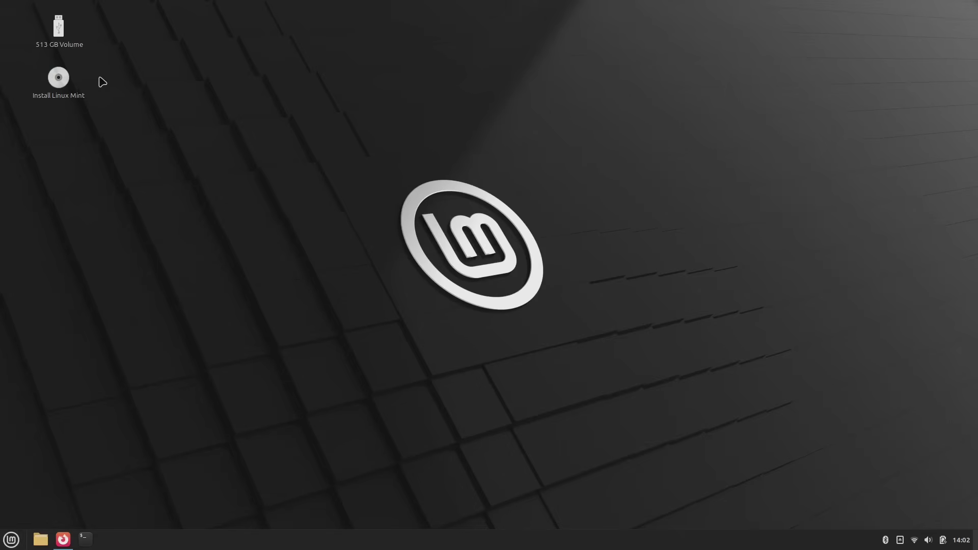
double_click(60, 81)
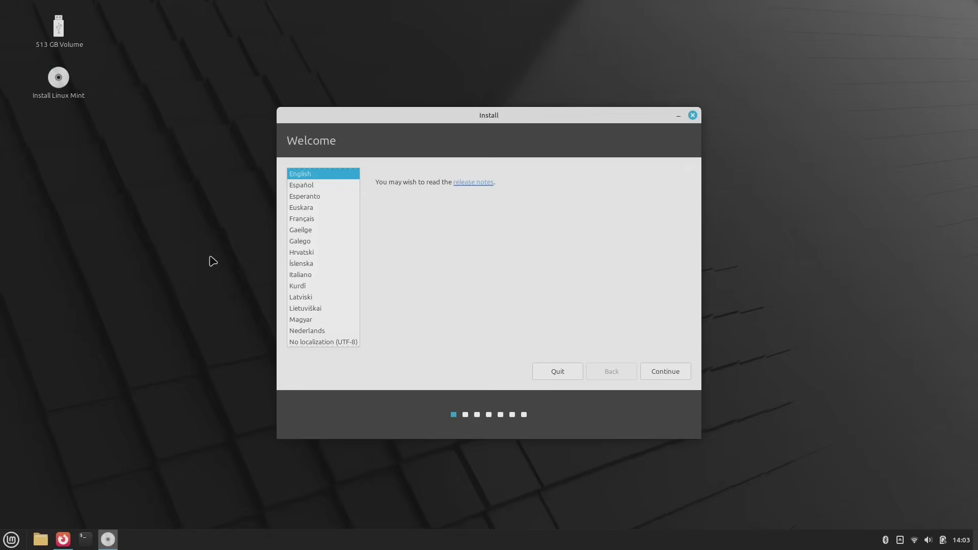
Step: Bring Firefox forward, load forums.linuxmint.com in a new tab, and maximize the window
left_click(64, 539)
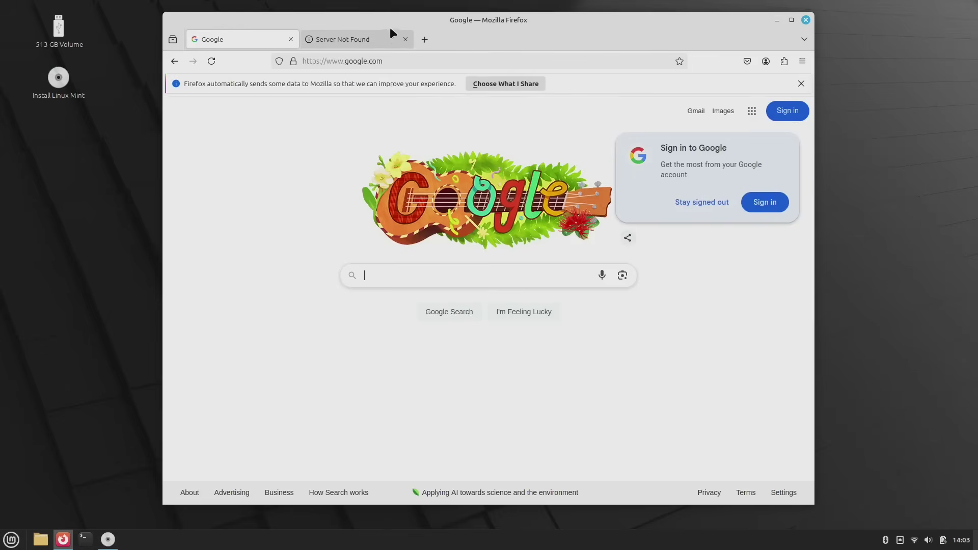
left_click(425, 39)
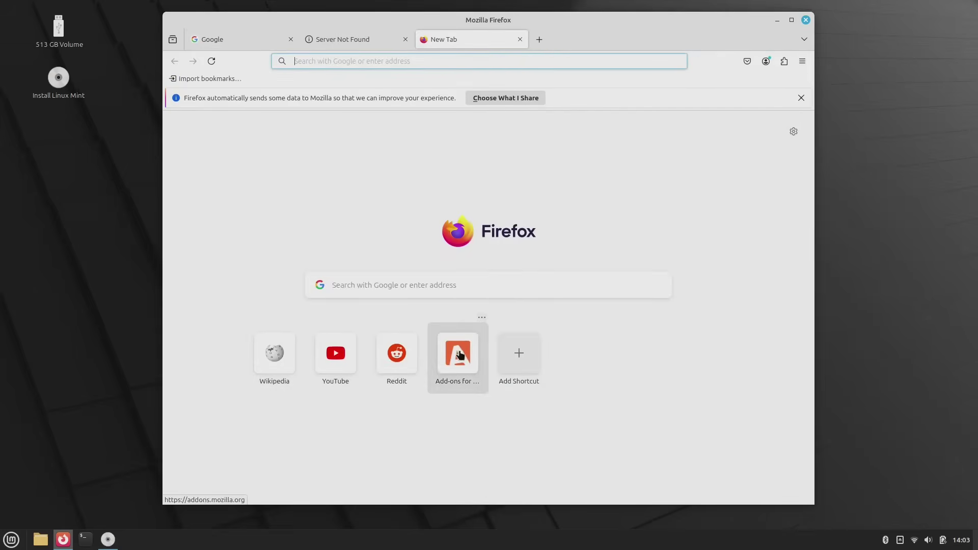
left_click(454, 56)
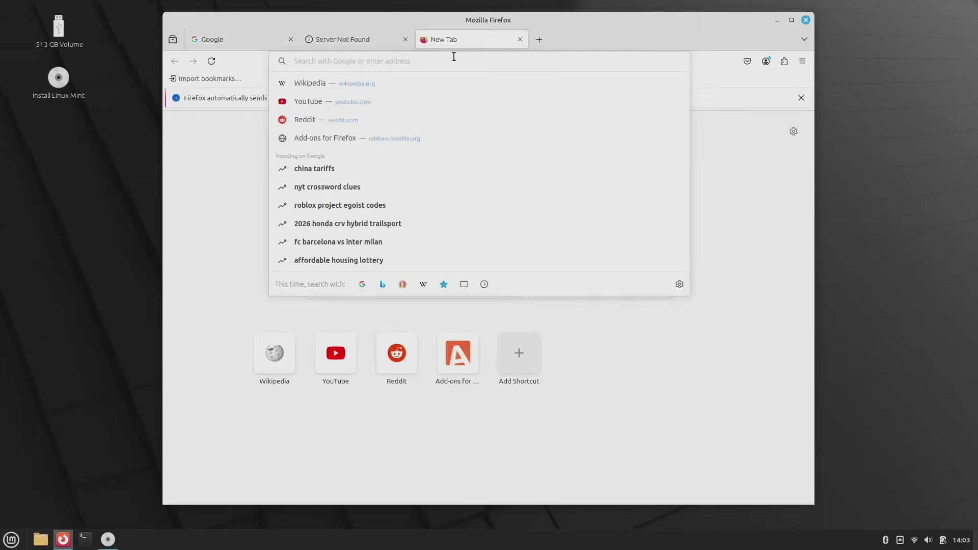
type("for")
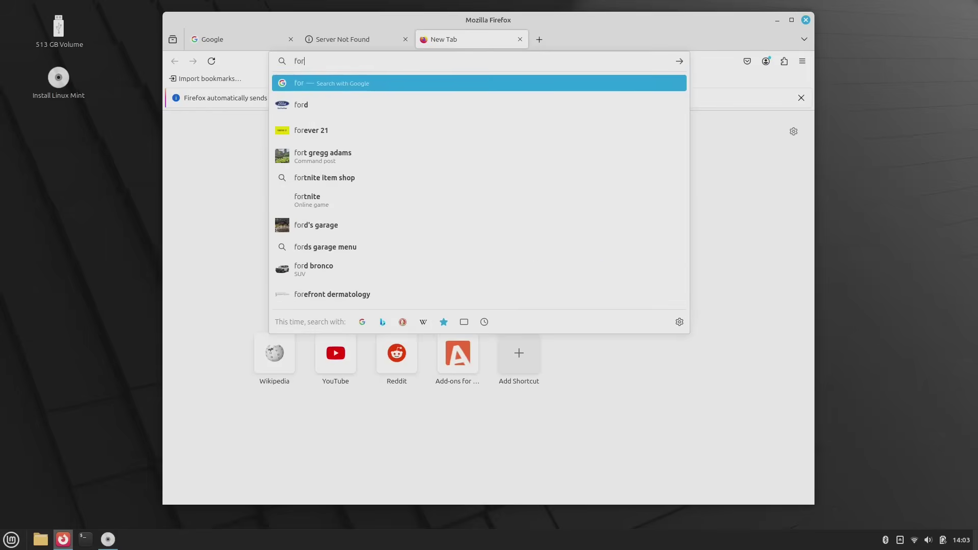
type("ums.linuxmint.com")
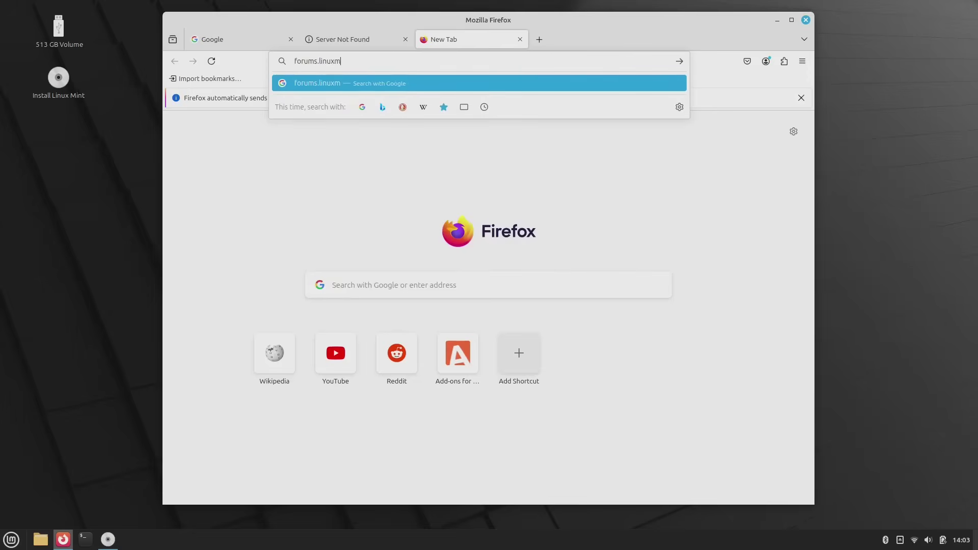
key("Return")
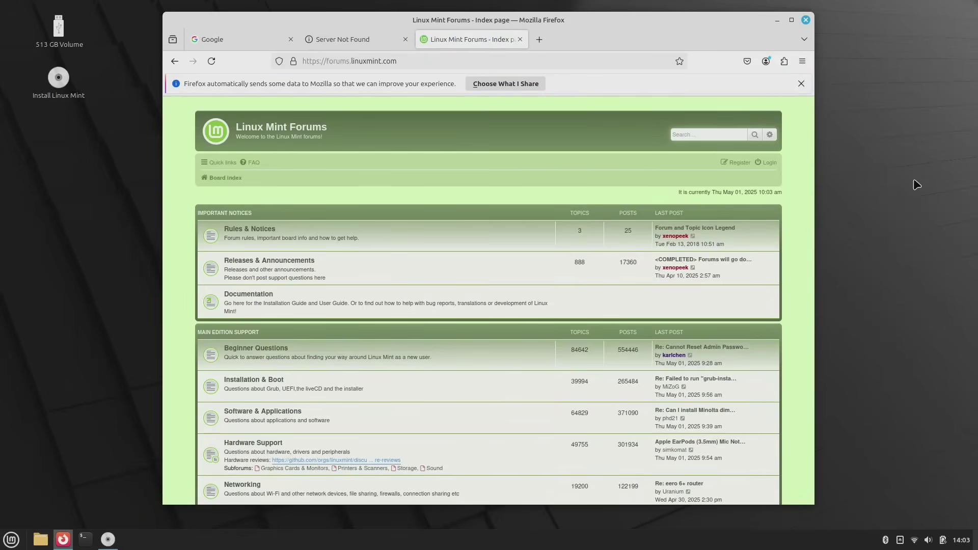
left_click(792, 21)
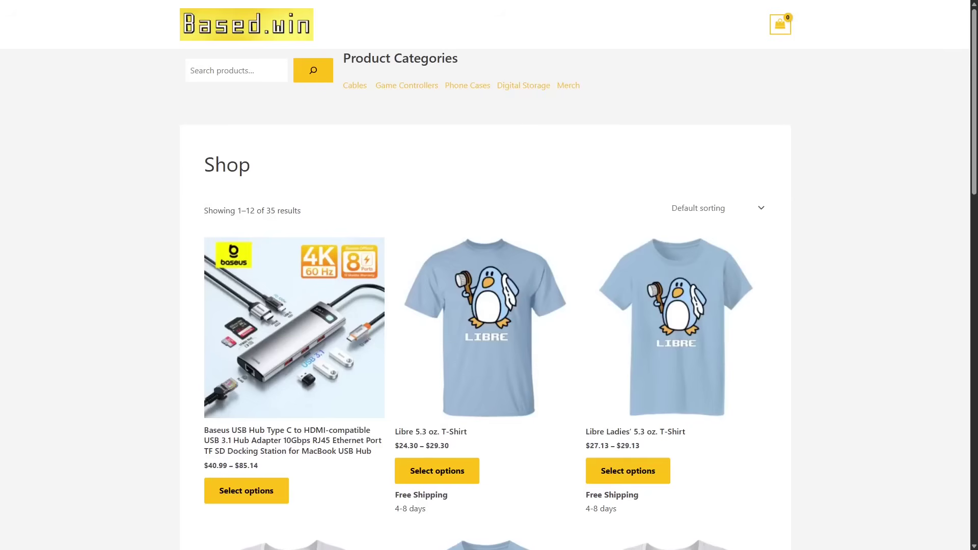
Step: Go to page 2 of the Based.win shop, showing results 13–24 of 35
scroll(489, 275, "down", 12)
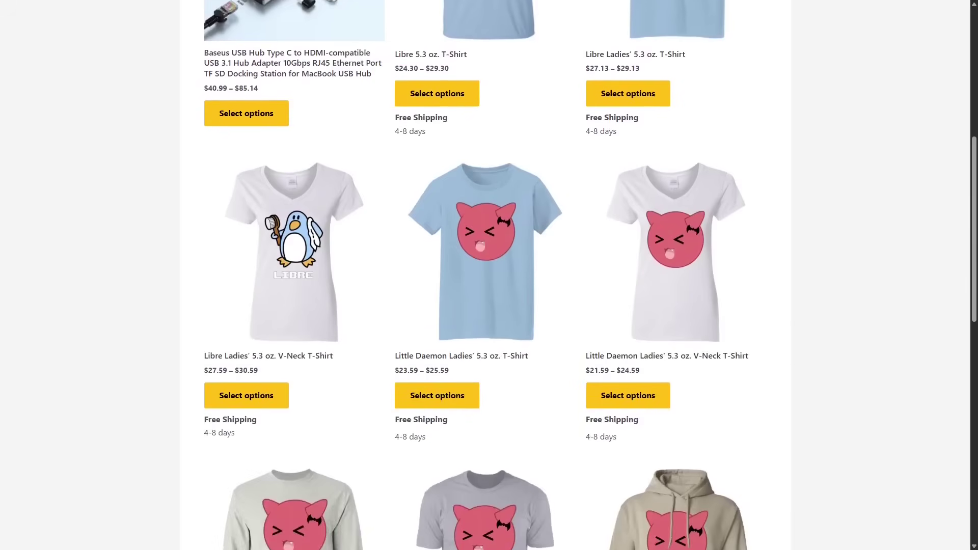
scroll(490, 275, "down", 7)
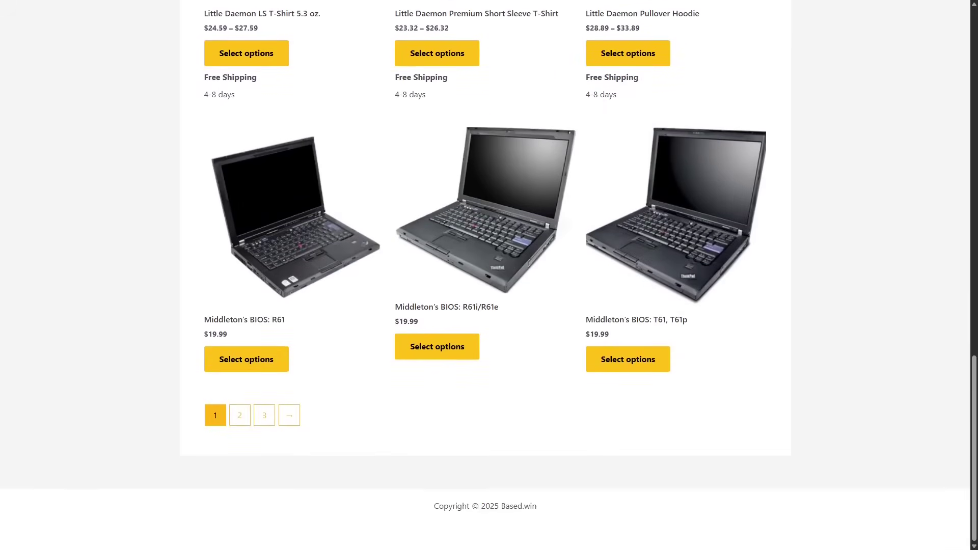
left_click(239, 415)
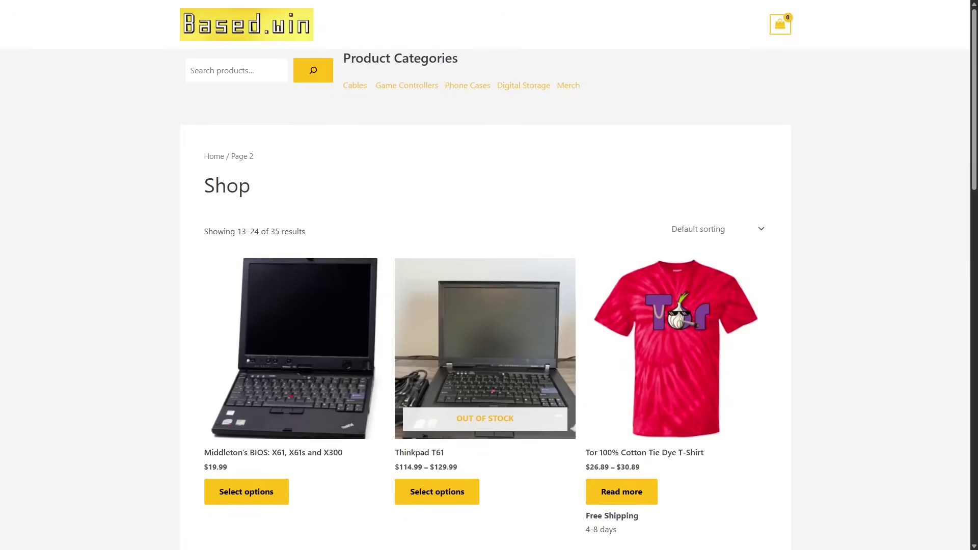
scroll(489, 275, "down", 12)
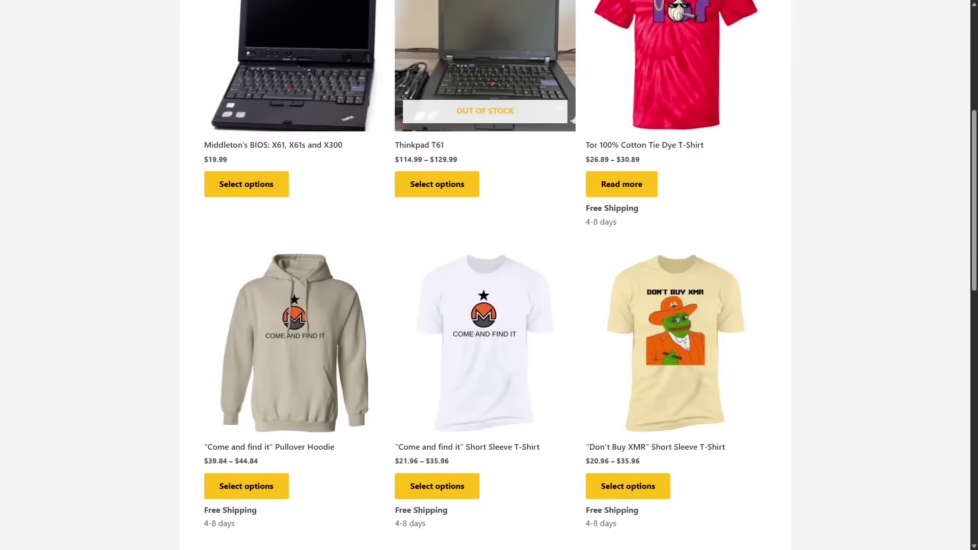
scroll(489, 275, "down", 7)
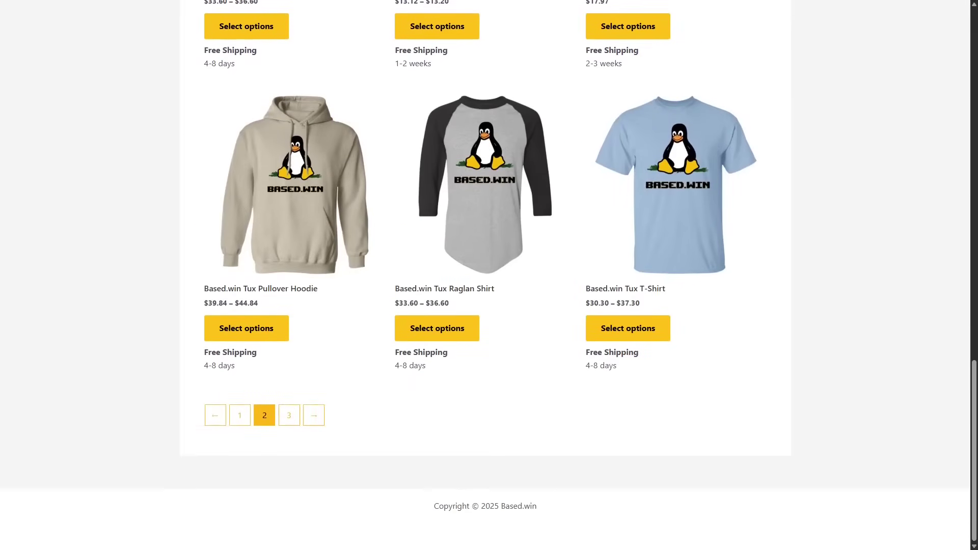